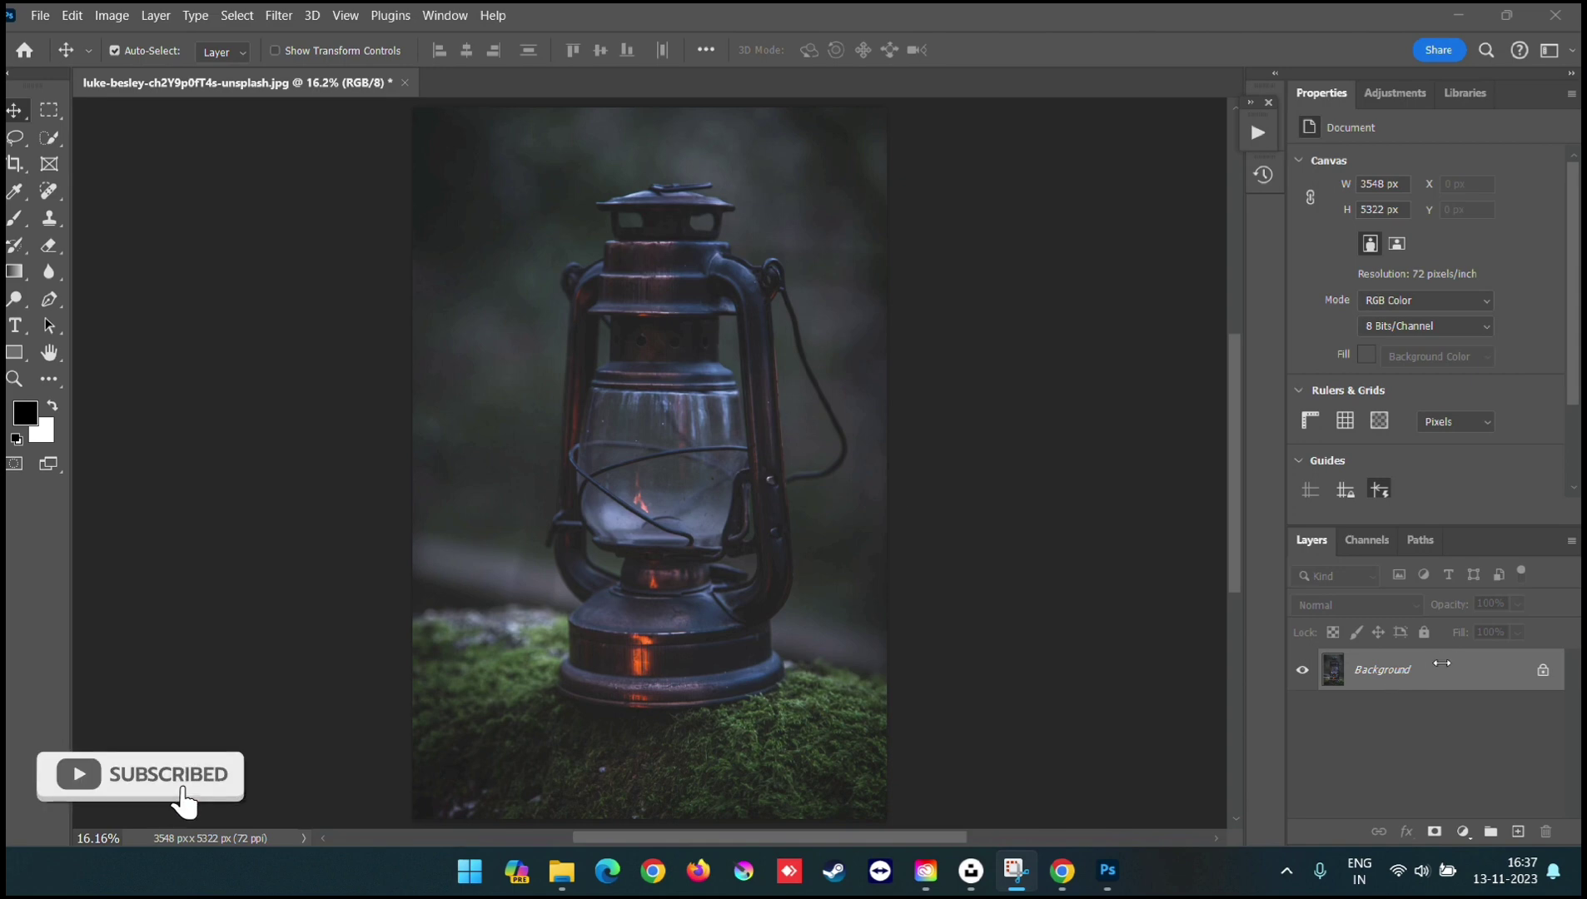
# Step: Add an Exposure adjustment layer set to -3.67 to heavily darken the lantern photo
pyautogui.click(1449, 667)
pyautogui.click(1463, 831)
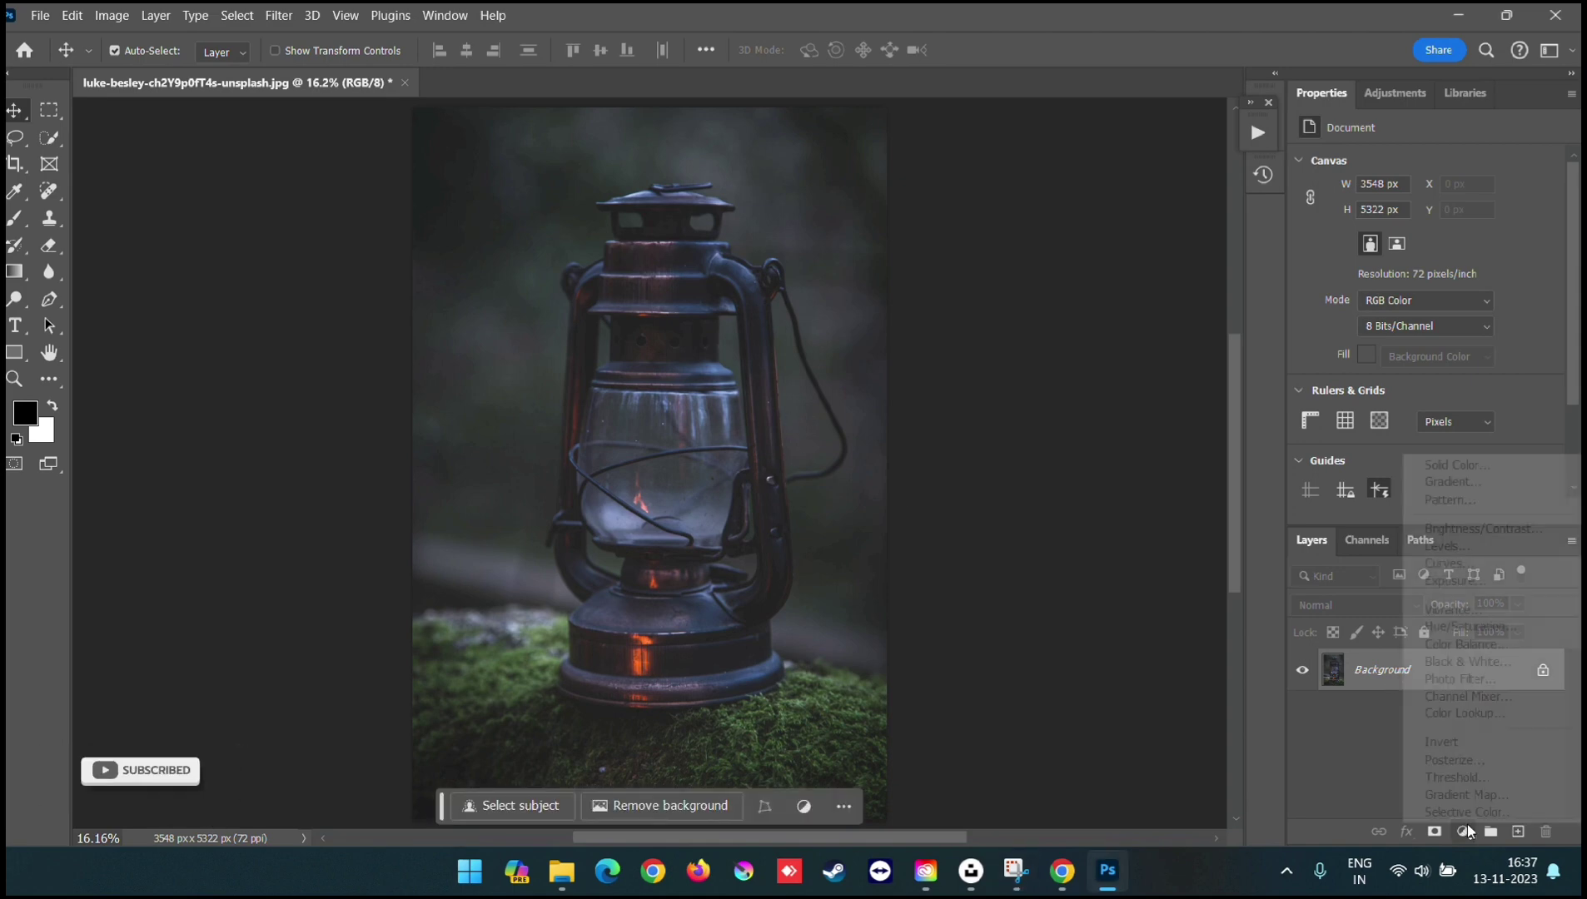
pyautogui.click(1494, 581)
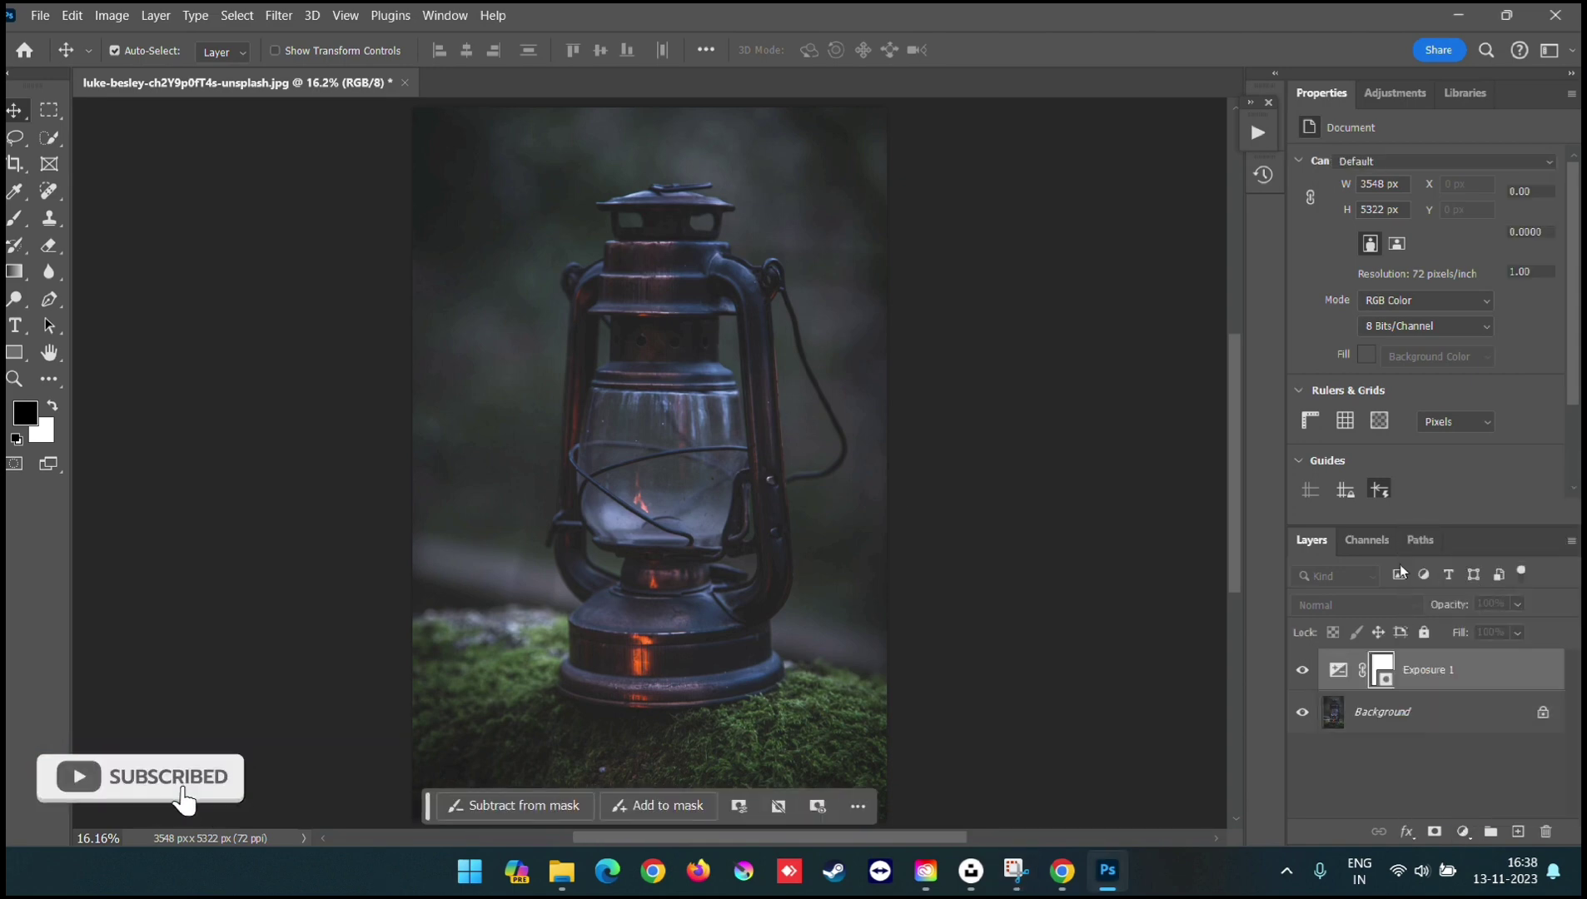
pyautogui.moveTo(1428, 214); pyautogui.dragTo(1364, 219)
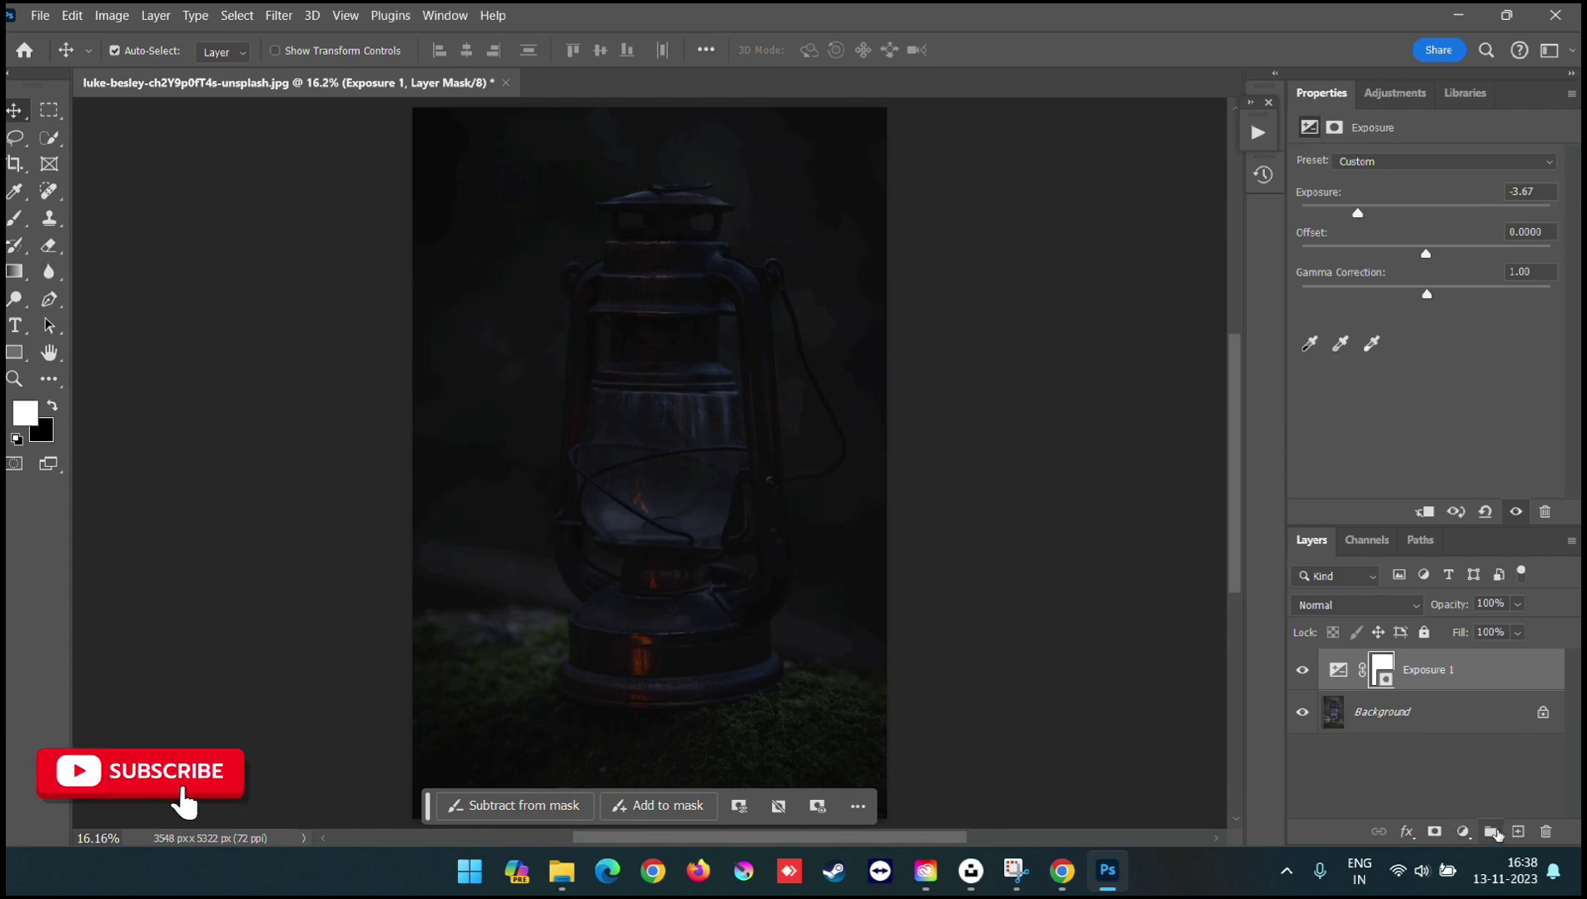
# Step: Paint black on the Exposure 1 mask over the lantern glass to restore its brightness
pyautogui.press('b')
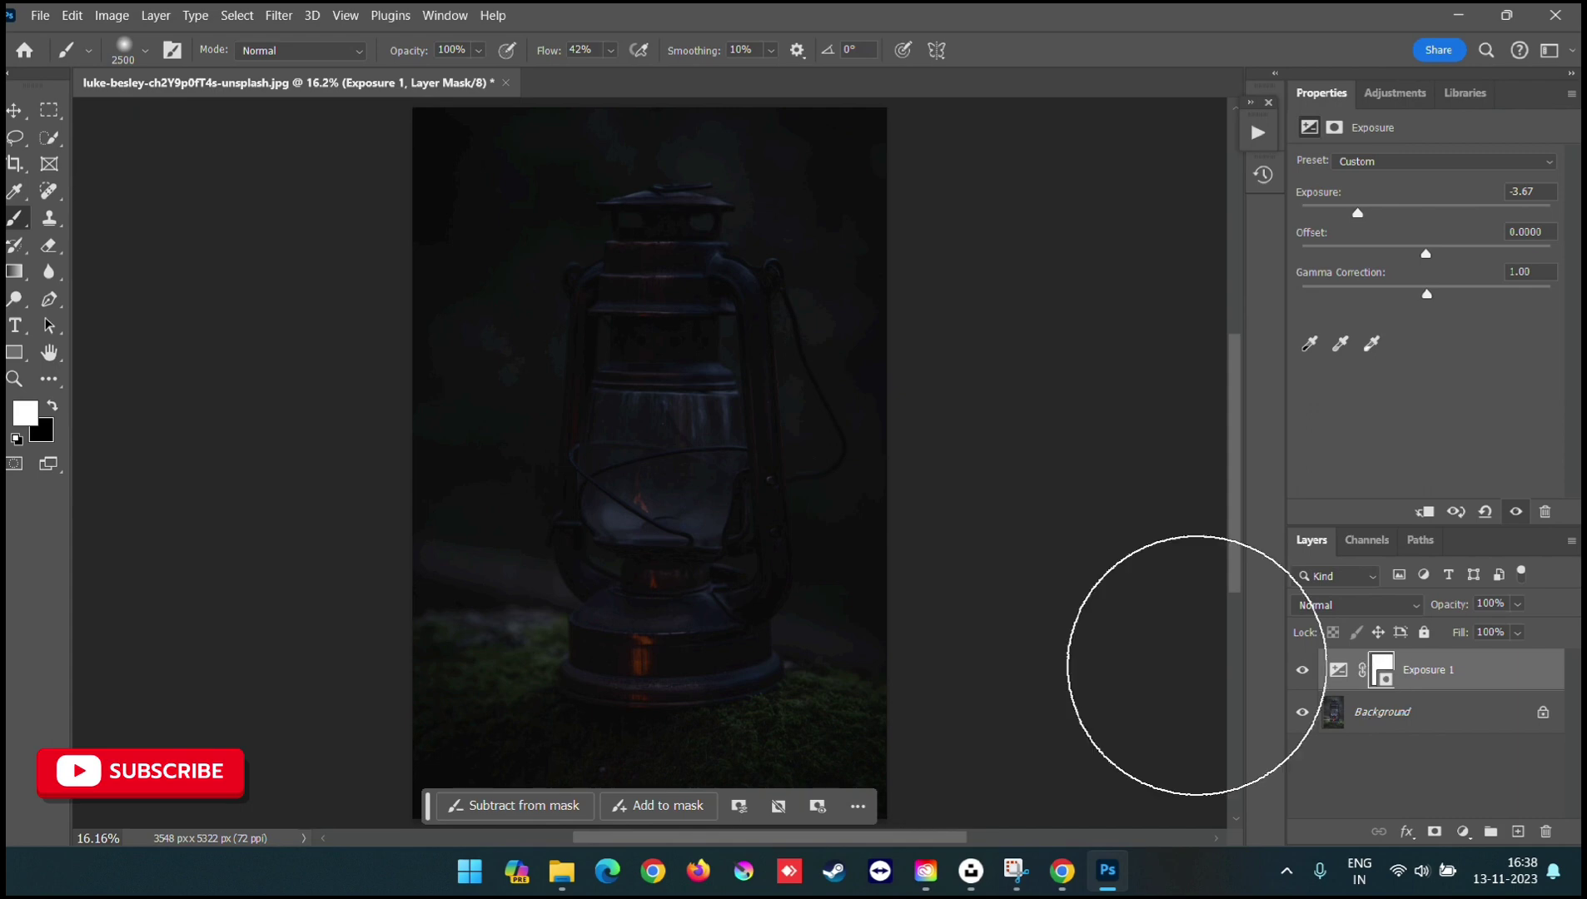
pyautogui.click(52, 407)
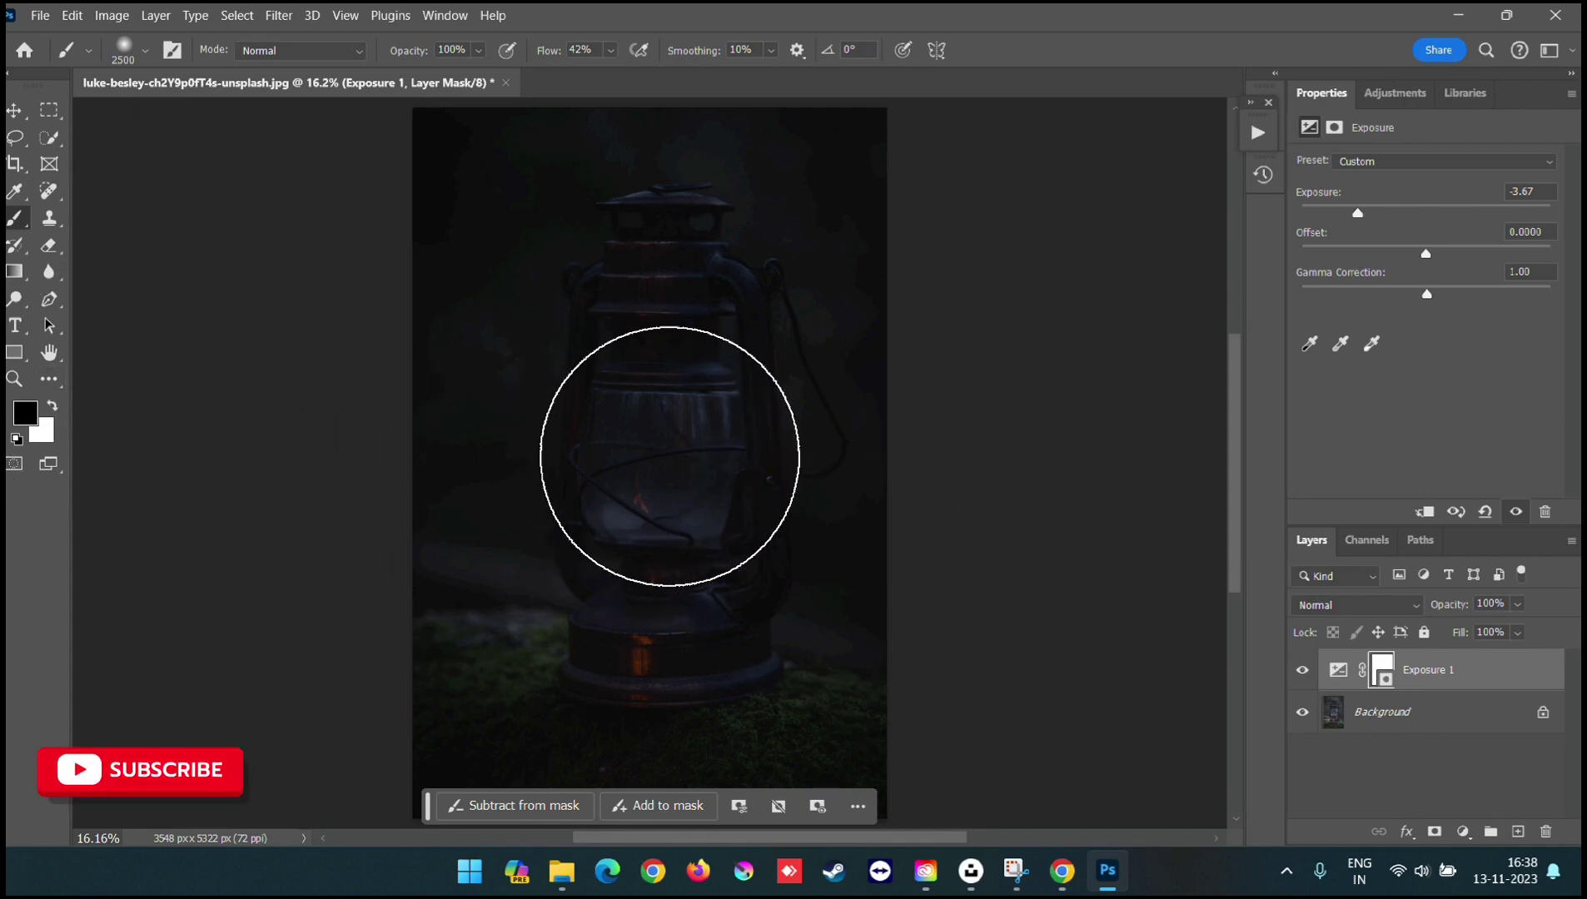
pyautogui.click(667, 456)
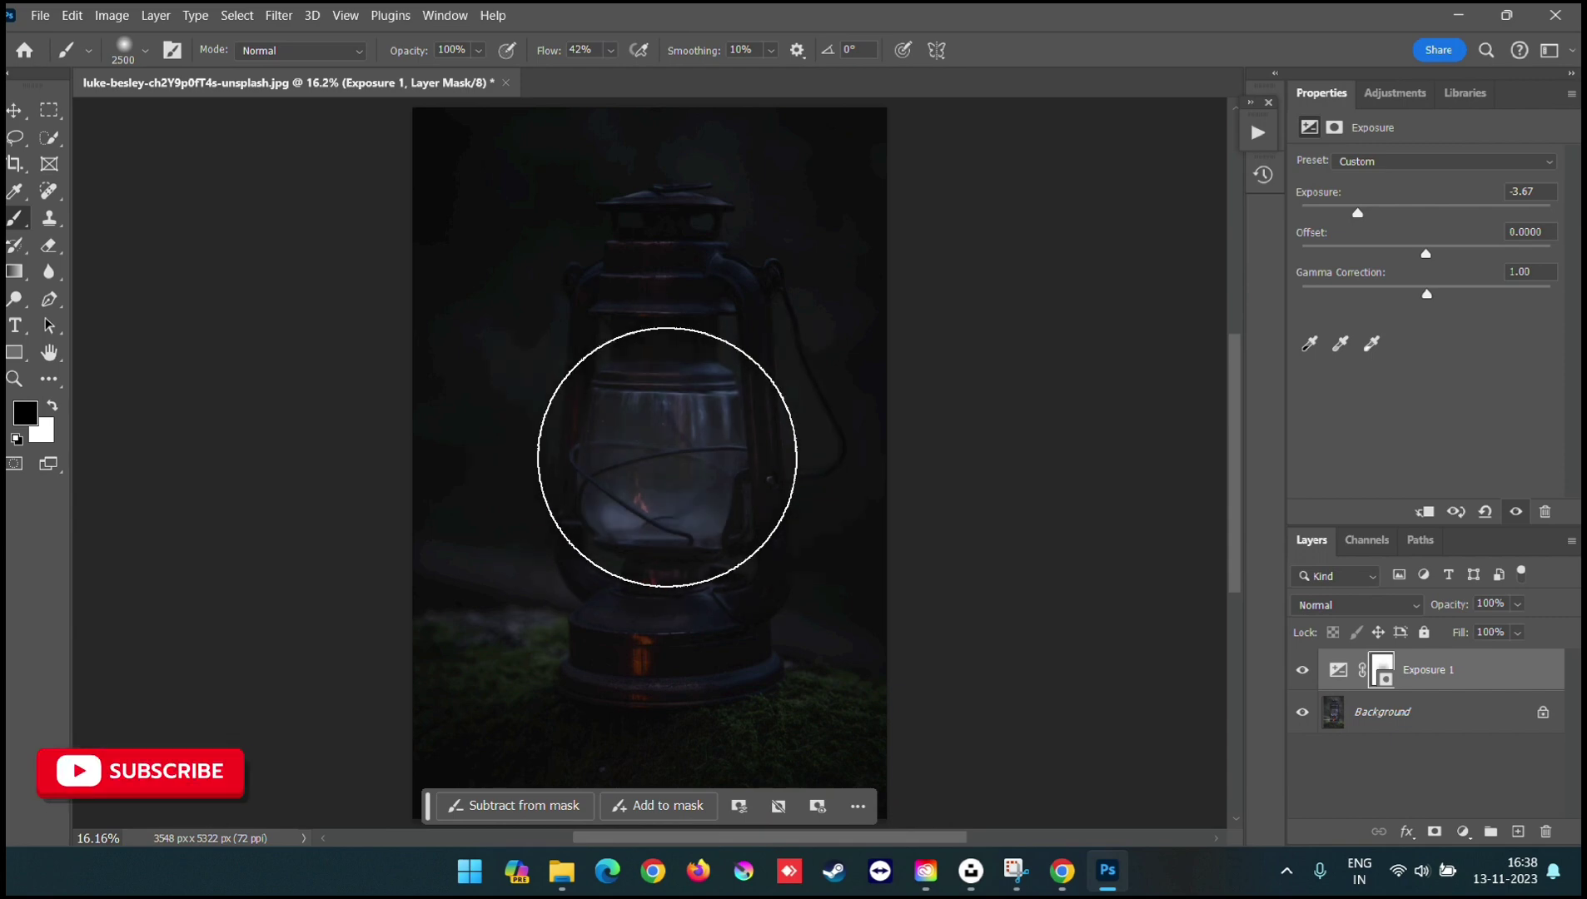
pyautogui.click(667, 457)
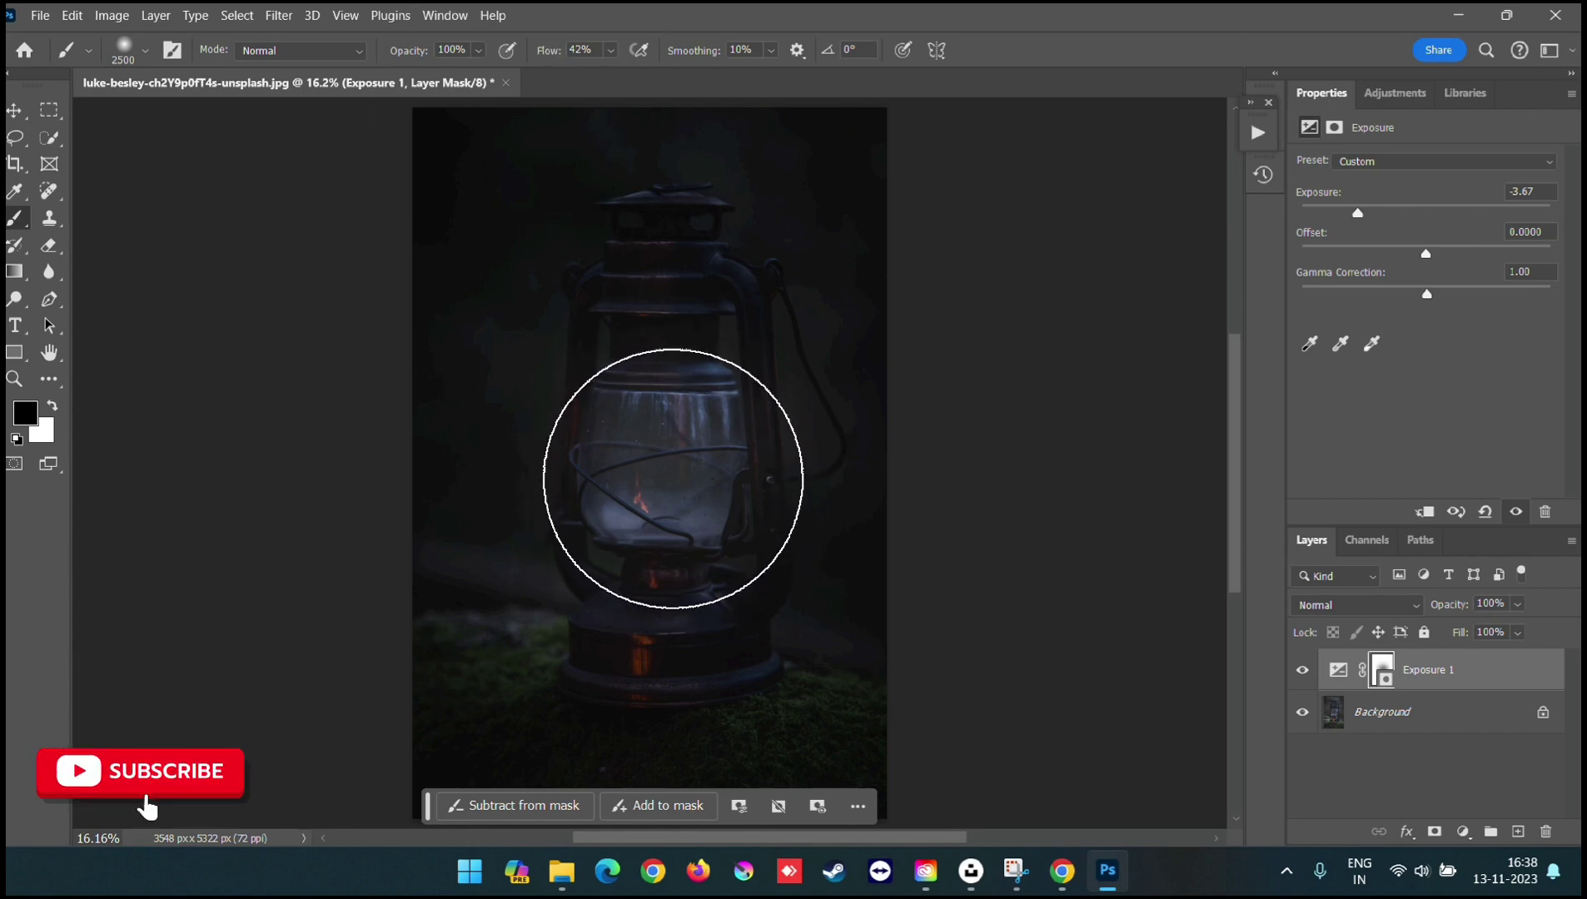
pyautogui.click(673, 479)
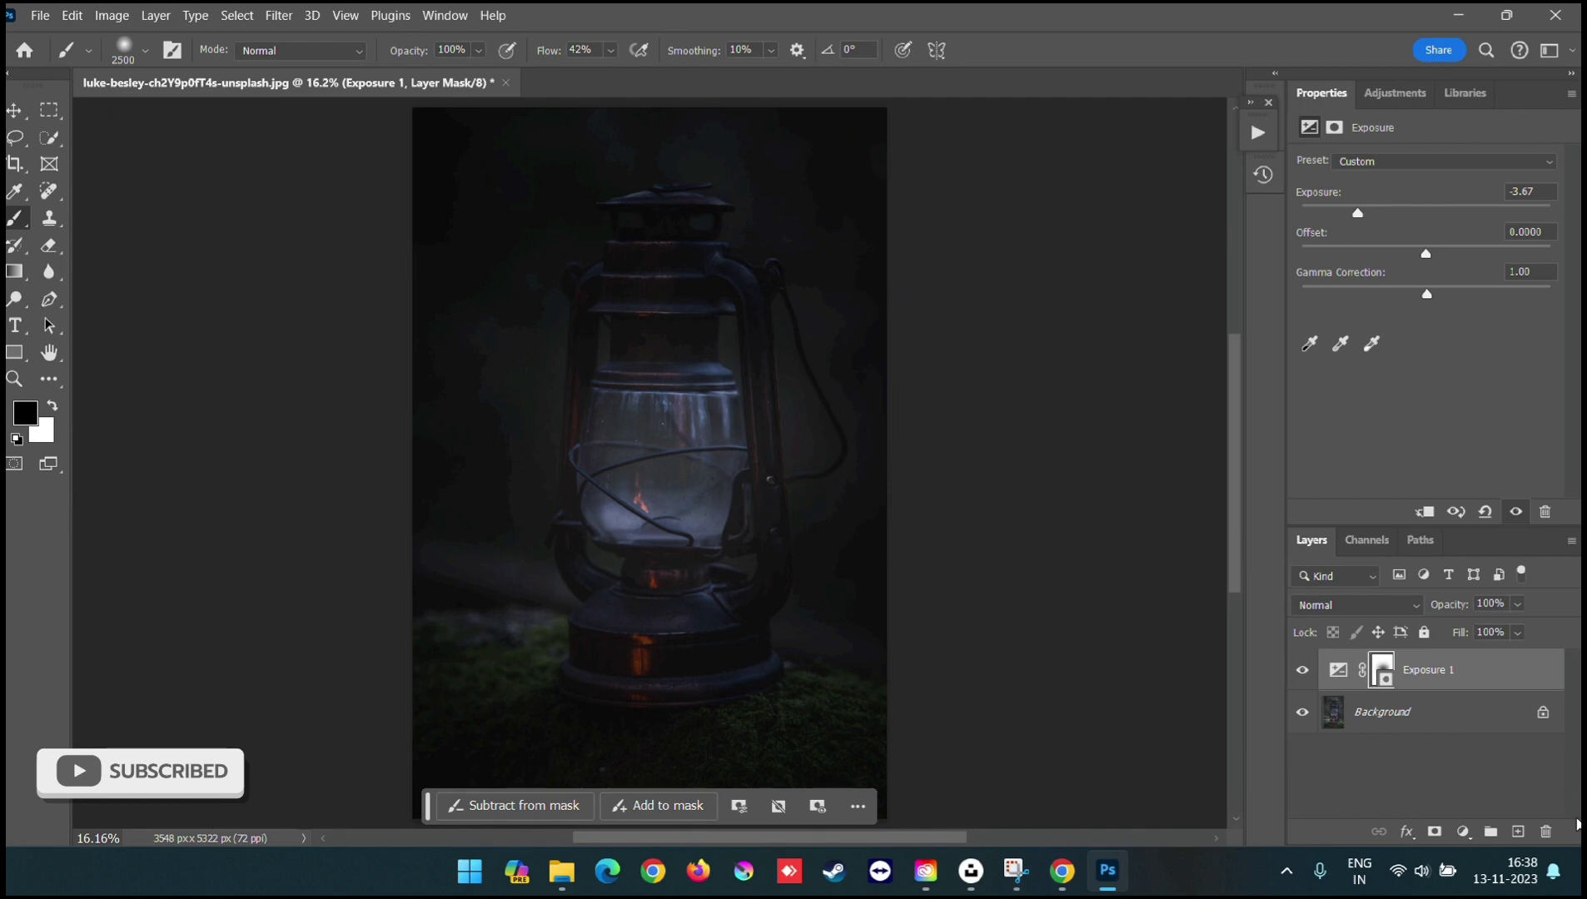
pyautogui.click(1463, 831)
# Step: Add an orange ff6c00 Solid Color fill layer in Linear Dodge (Add) blend mode
pyautogui.click(1459, 482)
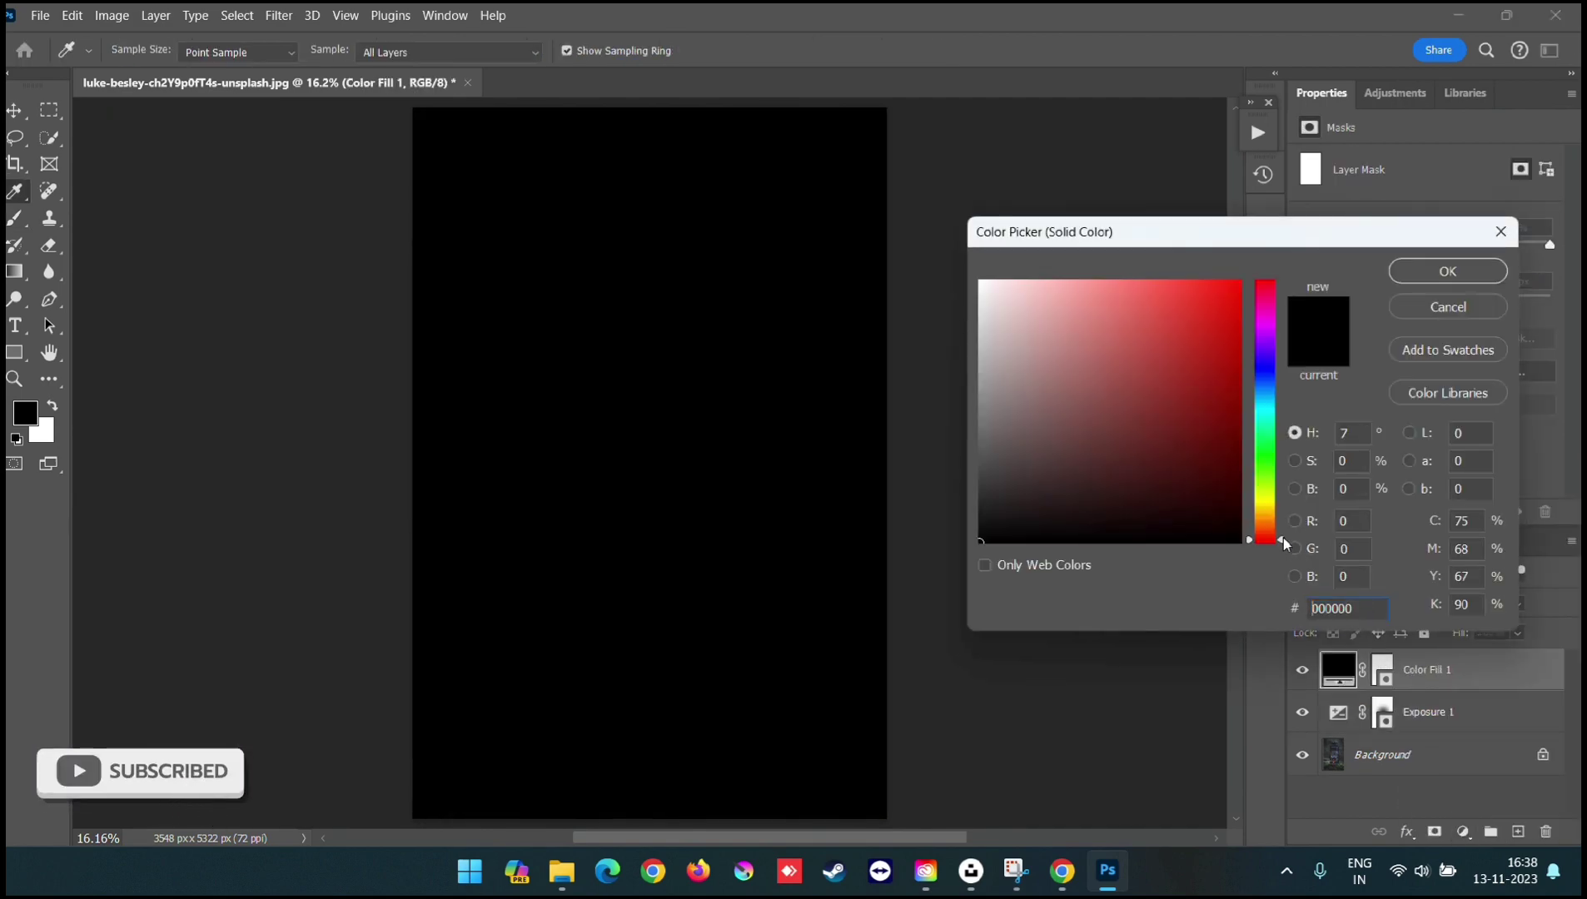
pyautogui.moveTo(1283, 540); pyautogui.dragTo(1284, 532)
pyautogui.click(1240, 281)
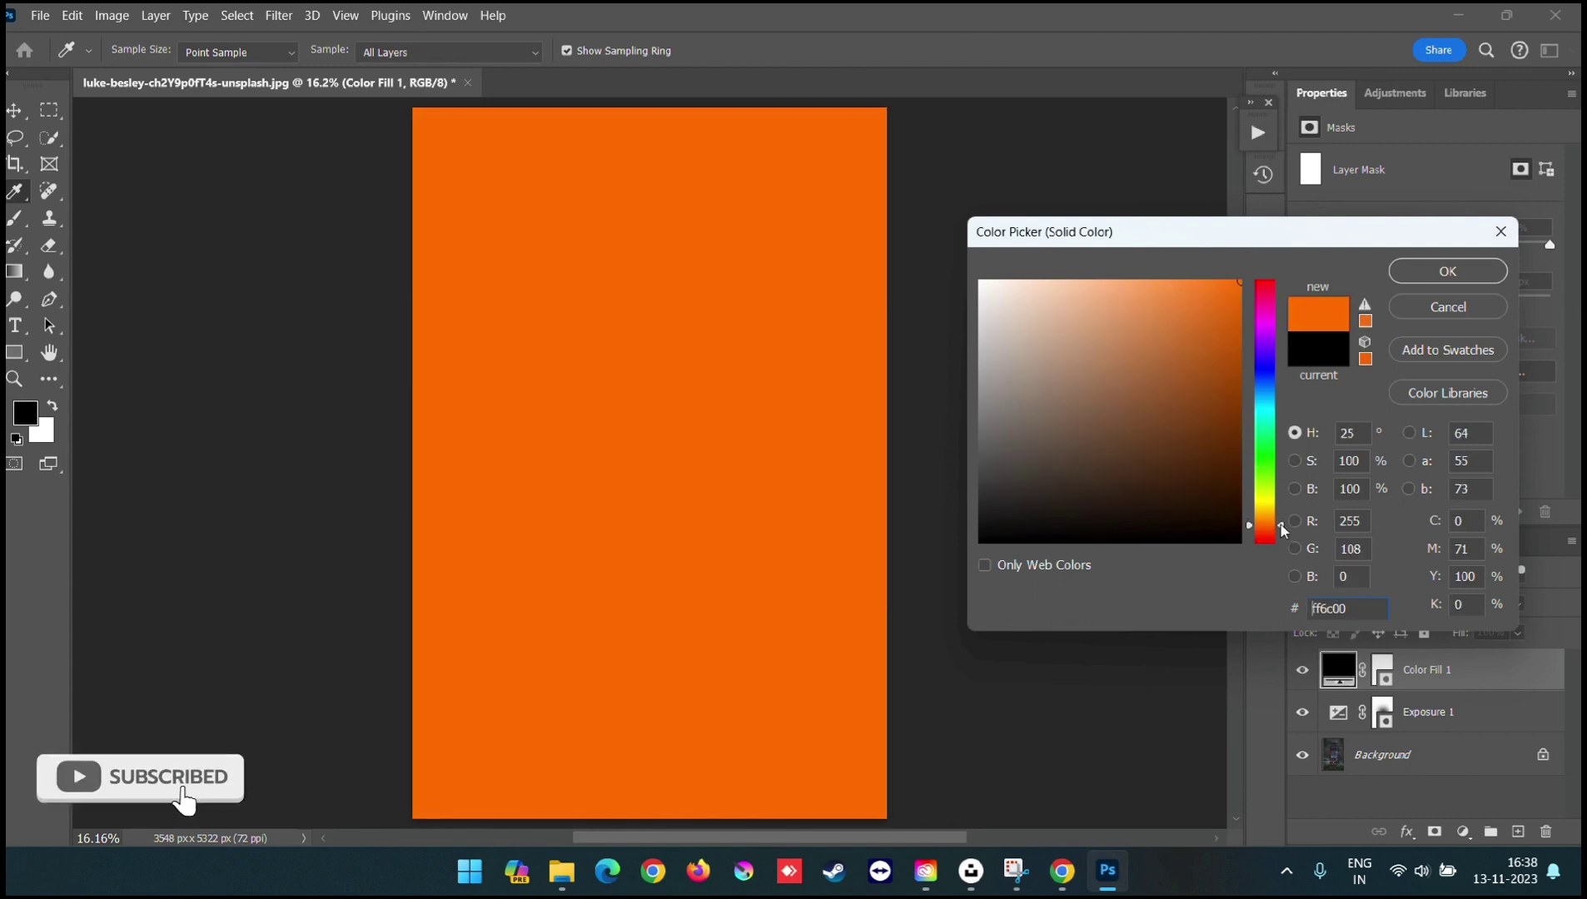
pyautogui.click(1448, 272)
pyautogui.click(1356, 603)
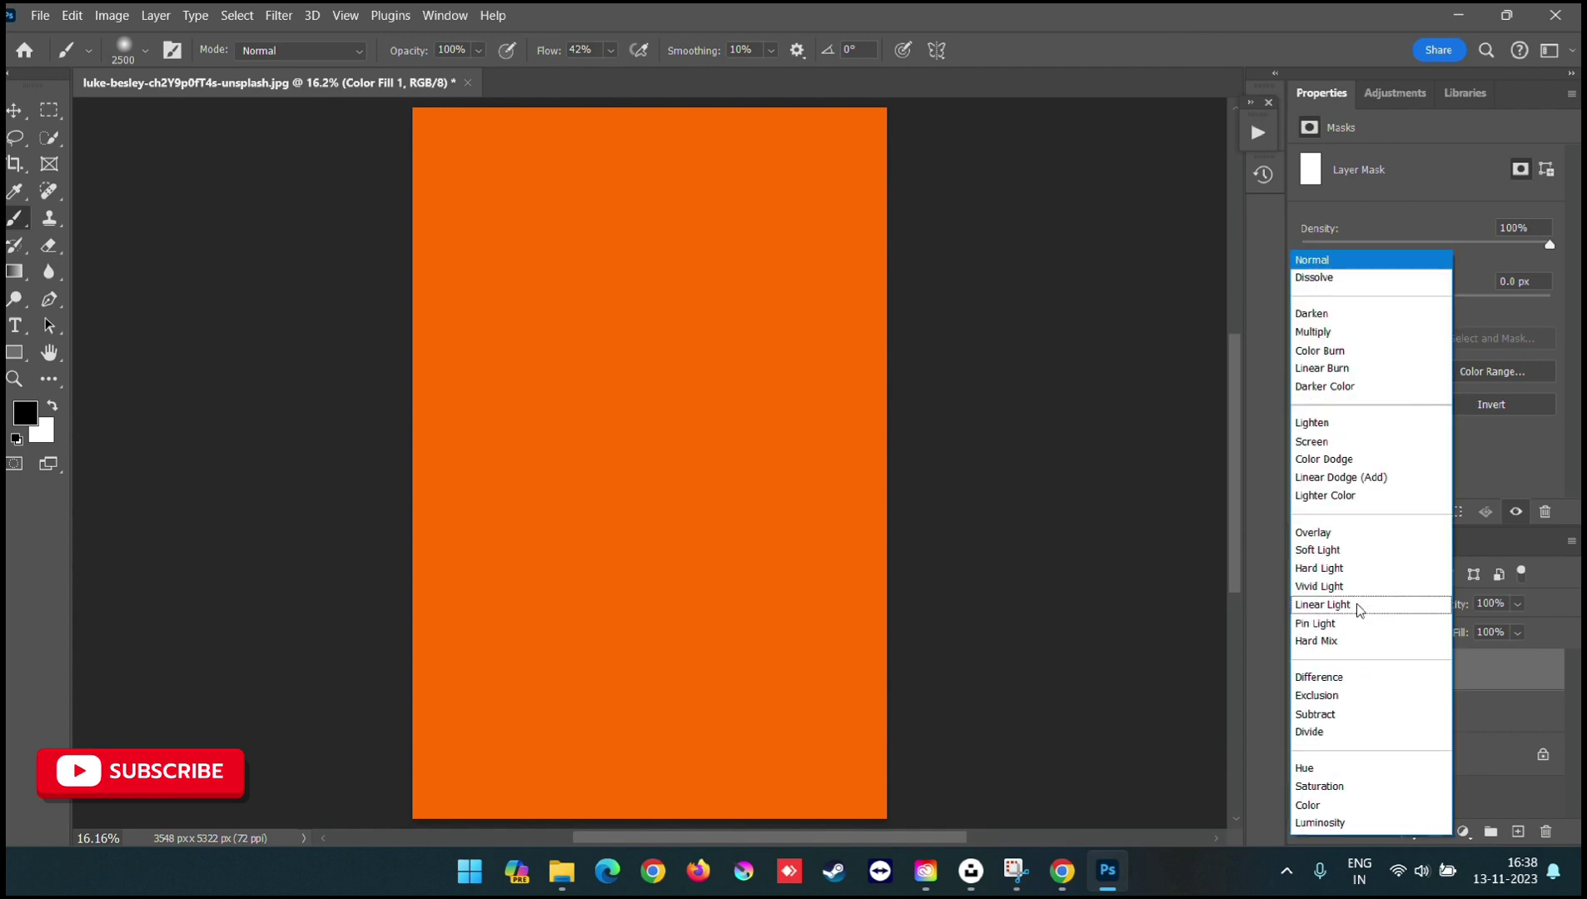
pyautogui.click(1355, 477)
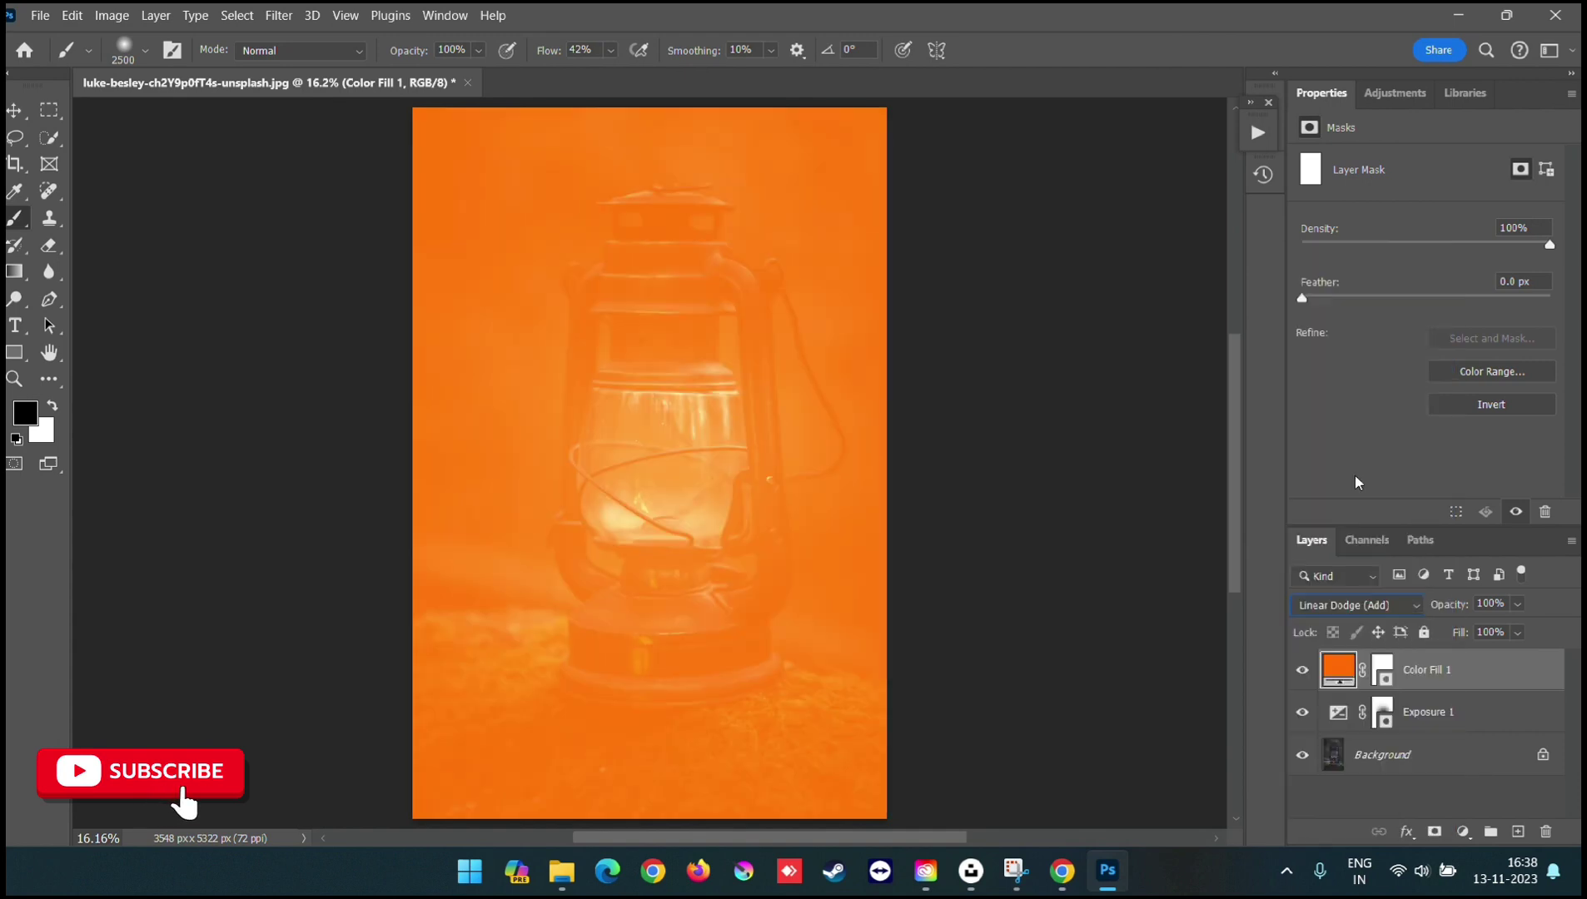
pyautogui.click(1383, 668)
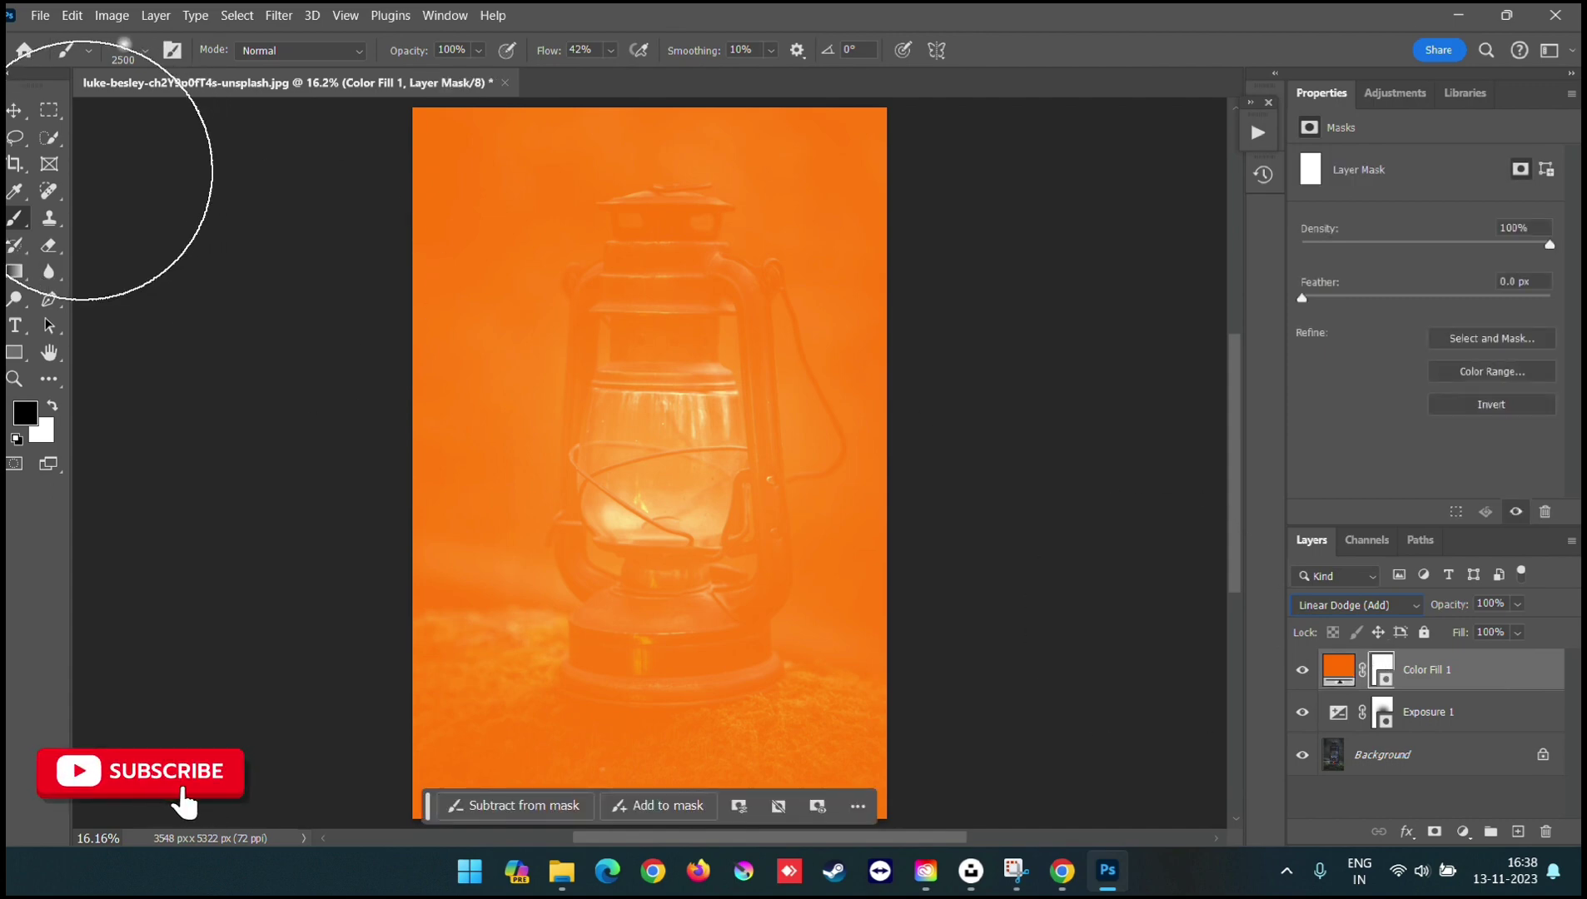
# Step: Invert the Color Fill 1 mask with Ctrl+I to hide the orange fill
pyautogui.click(14, 110)
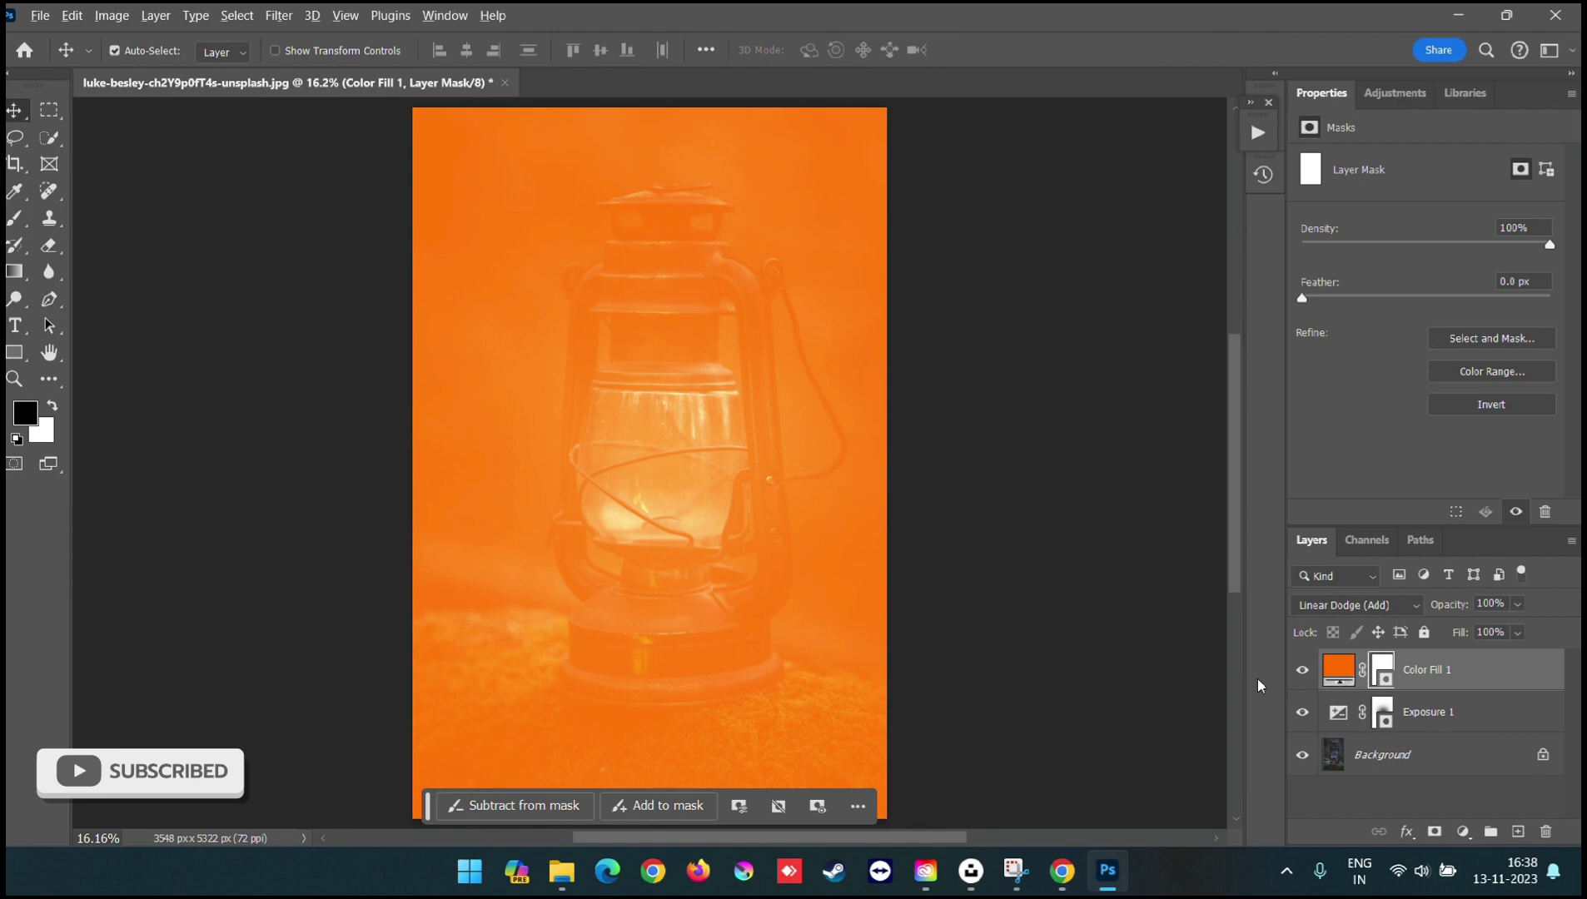
pyautogui.hotkey('ctrl', 'i')
pyautogui.click(16, 421)
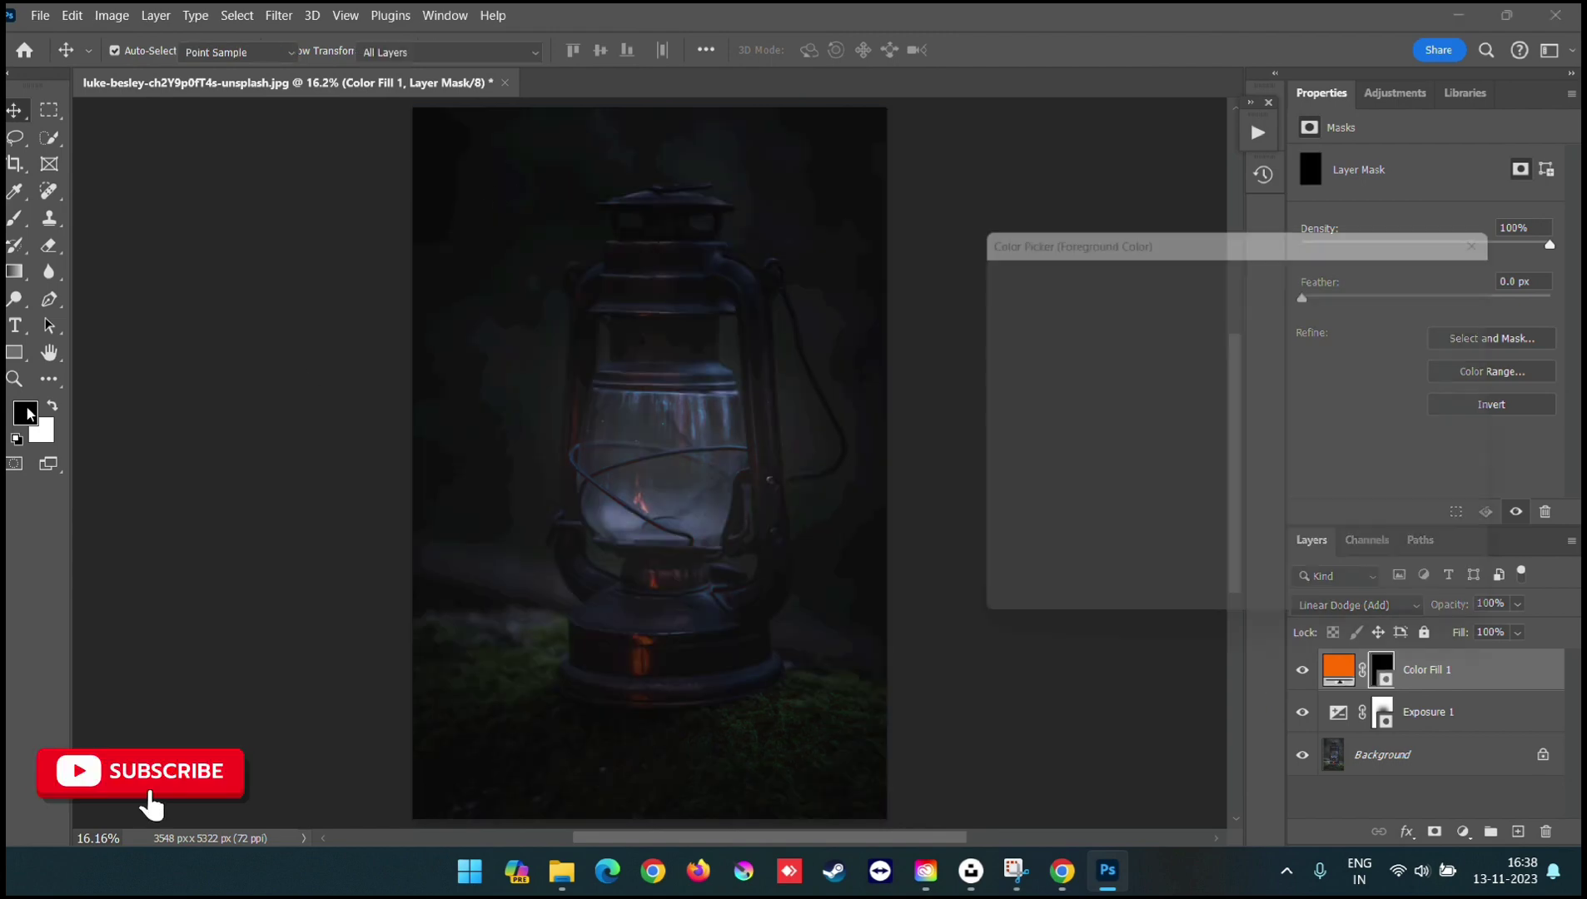
pyautogui.click(1452, 309)
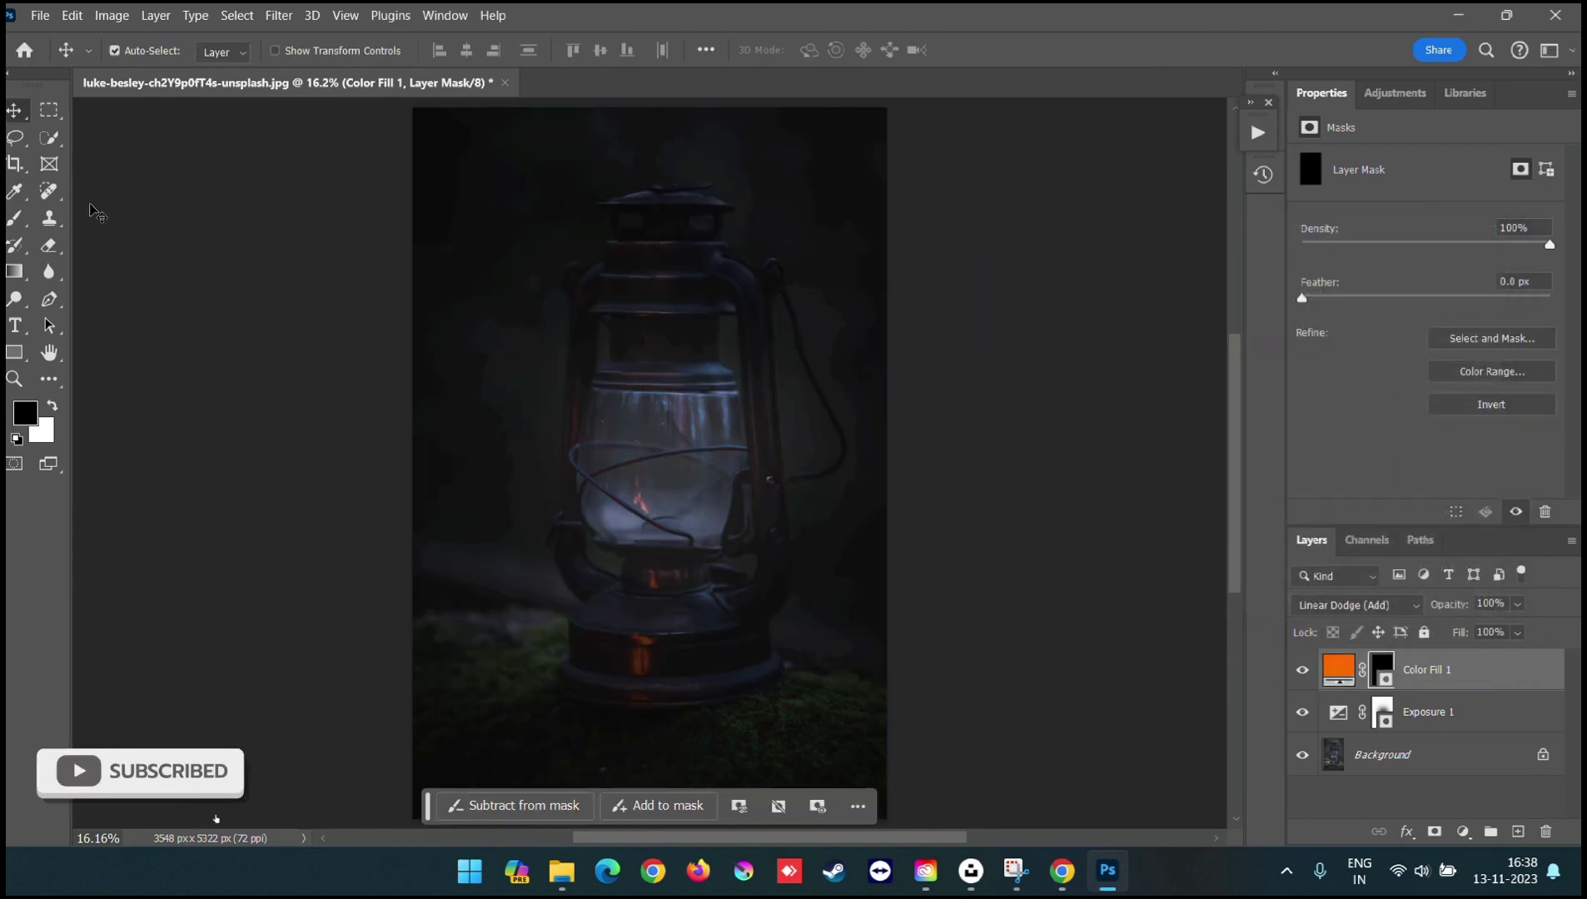
# Step: Paint white at 15% brush flow around the lantern glass for a soft orange glow
pyautogui.click(15, 218)
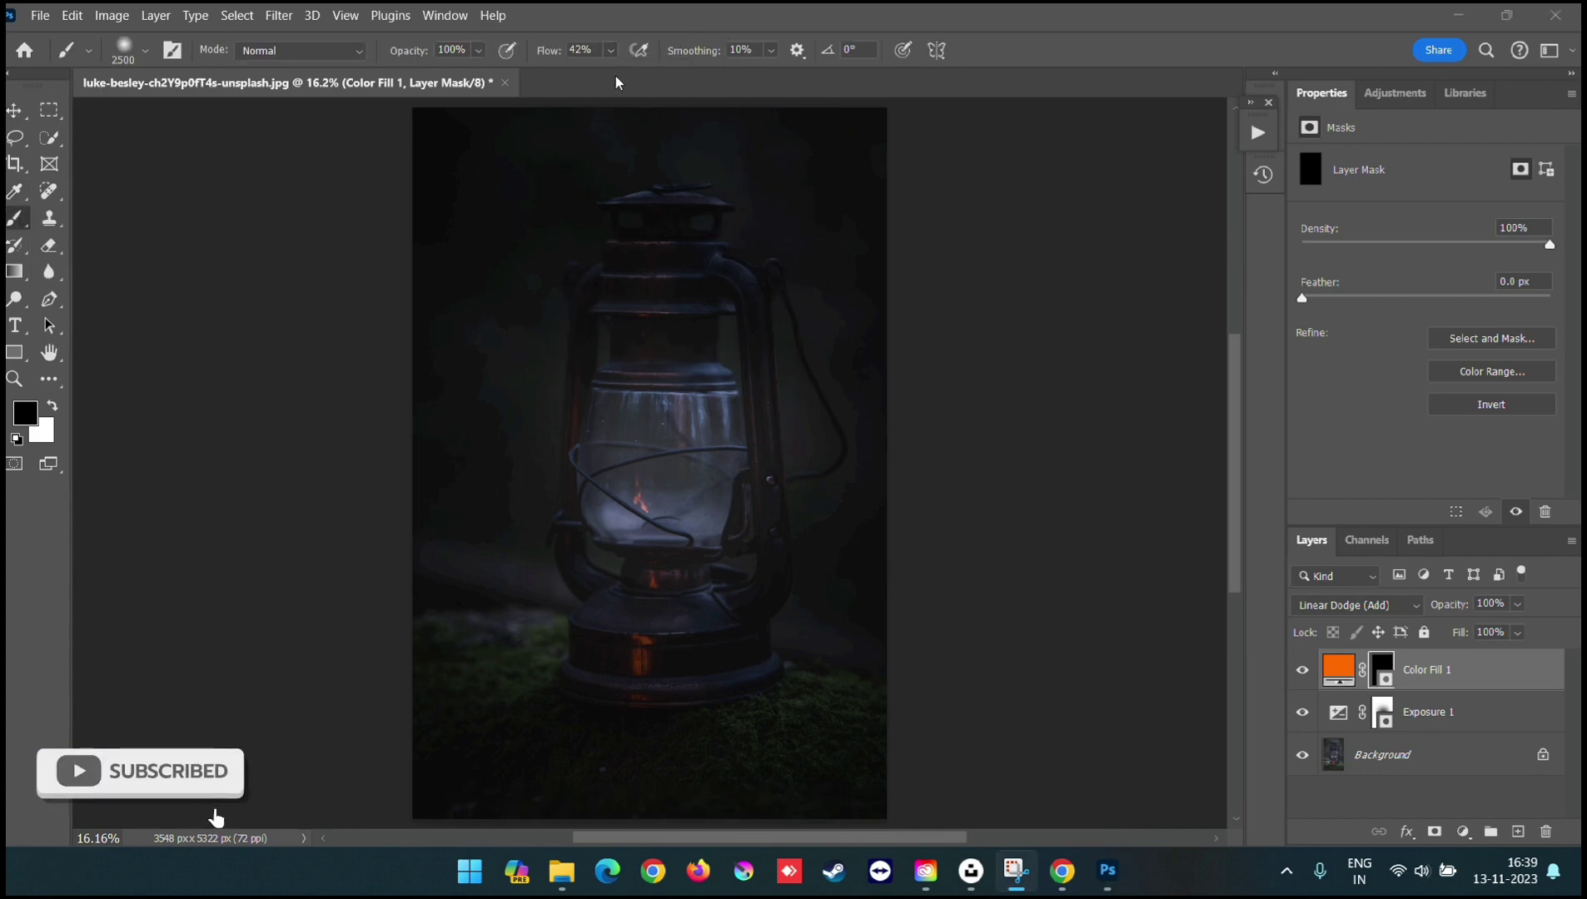
pyautogui.click(613, 50)
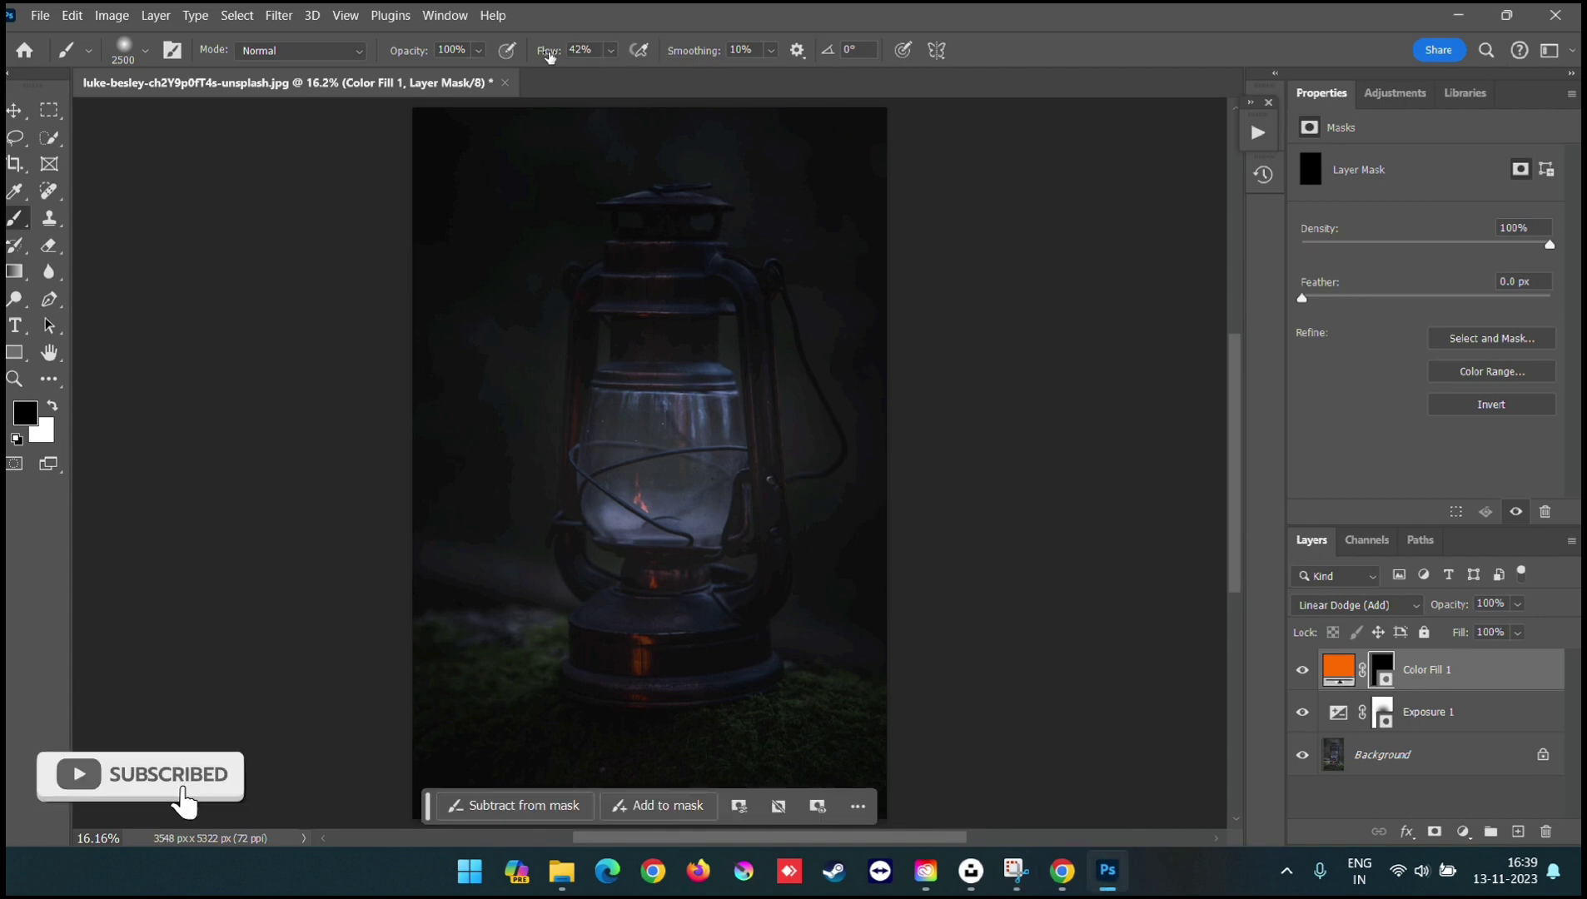
pyautogui.moveTo(551, 52); pyautogui.dragTo(525, 55)
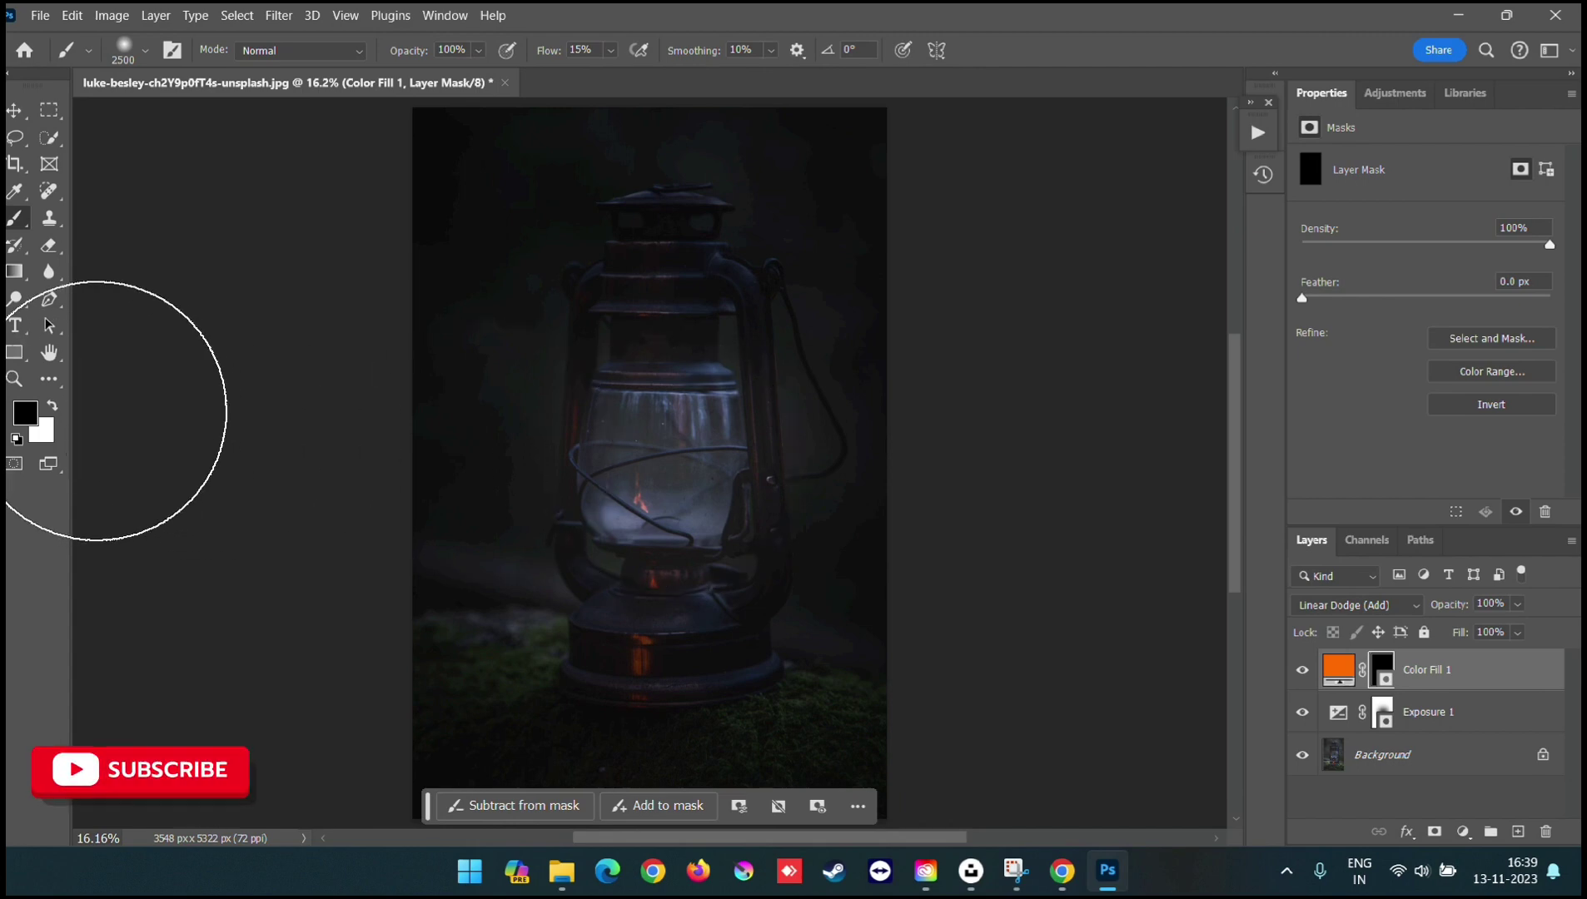
pyautogui.click(52, 407)
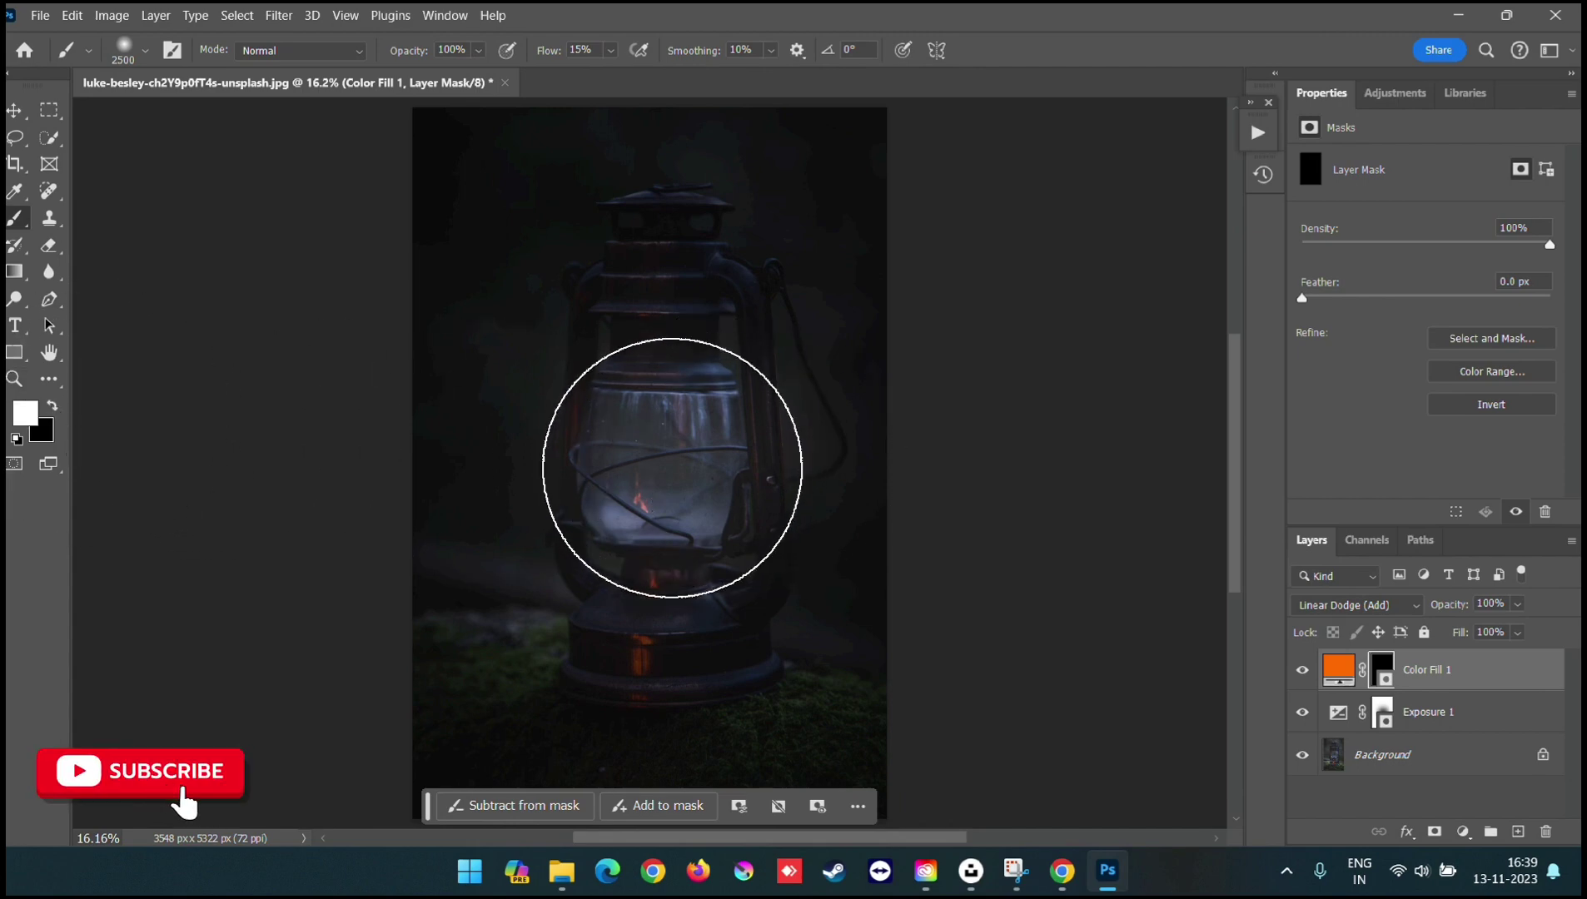
pyautogui.click(672, 467)
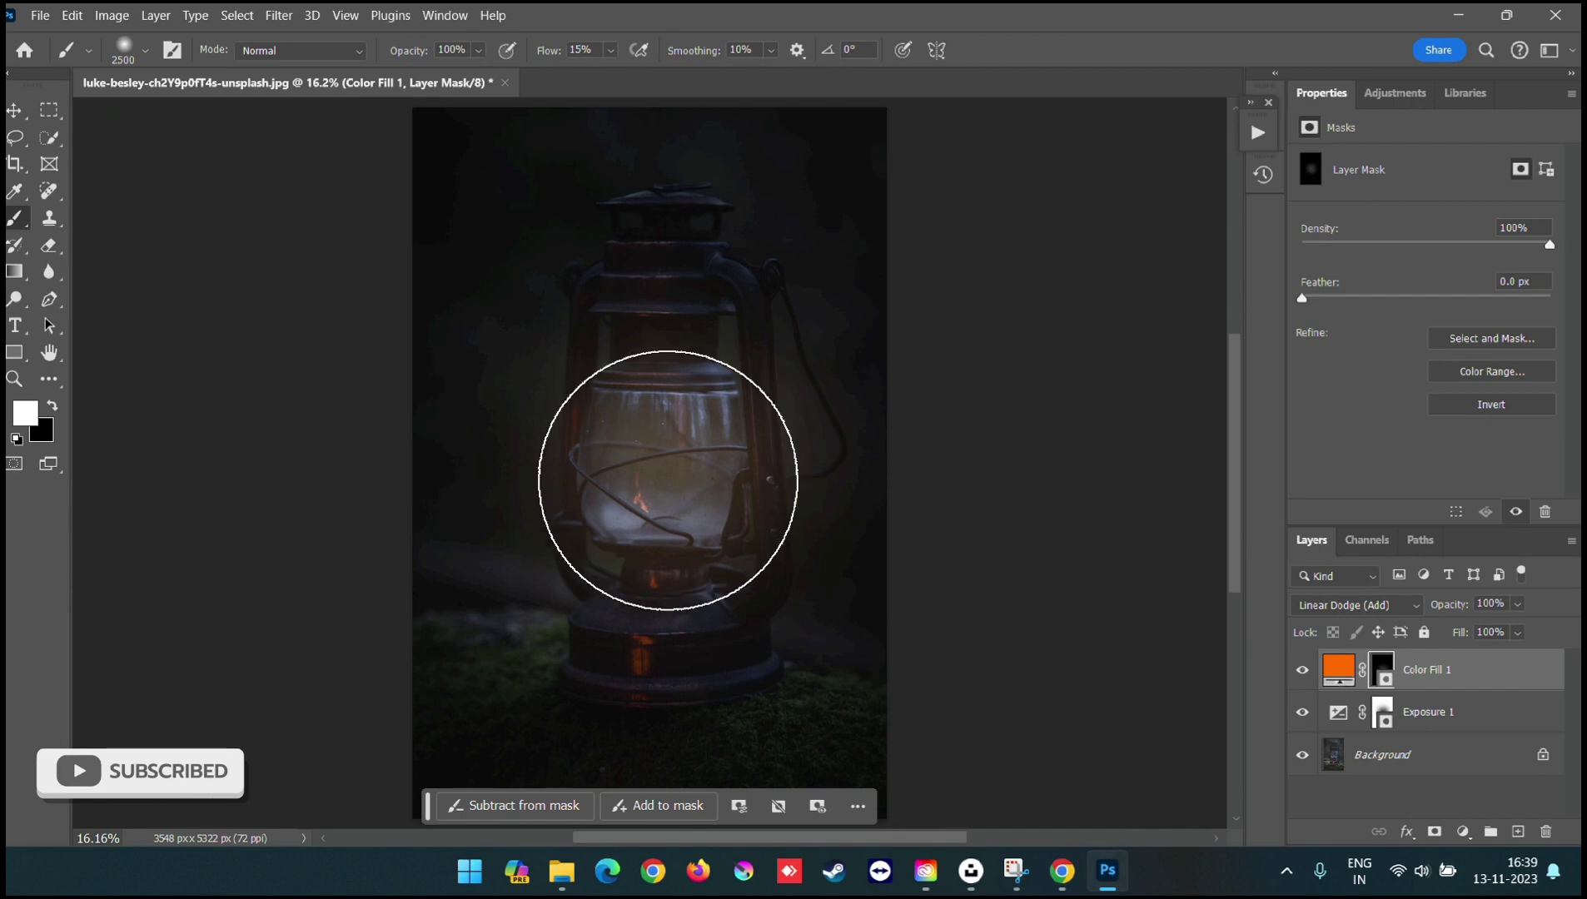
pyautogui.click(667, 480)
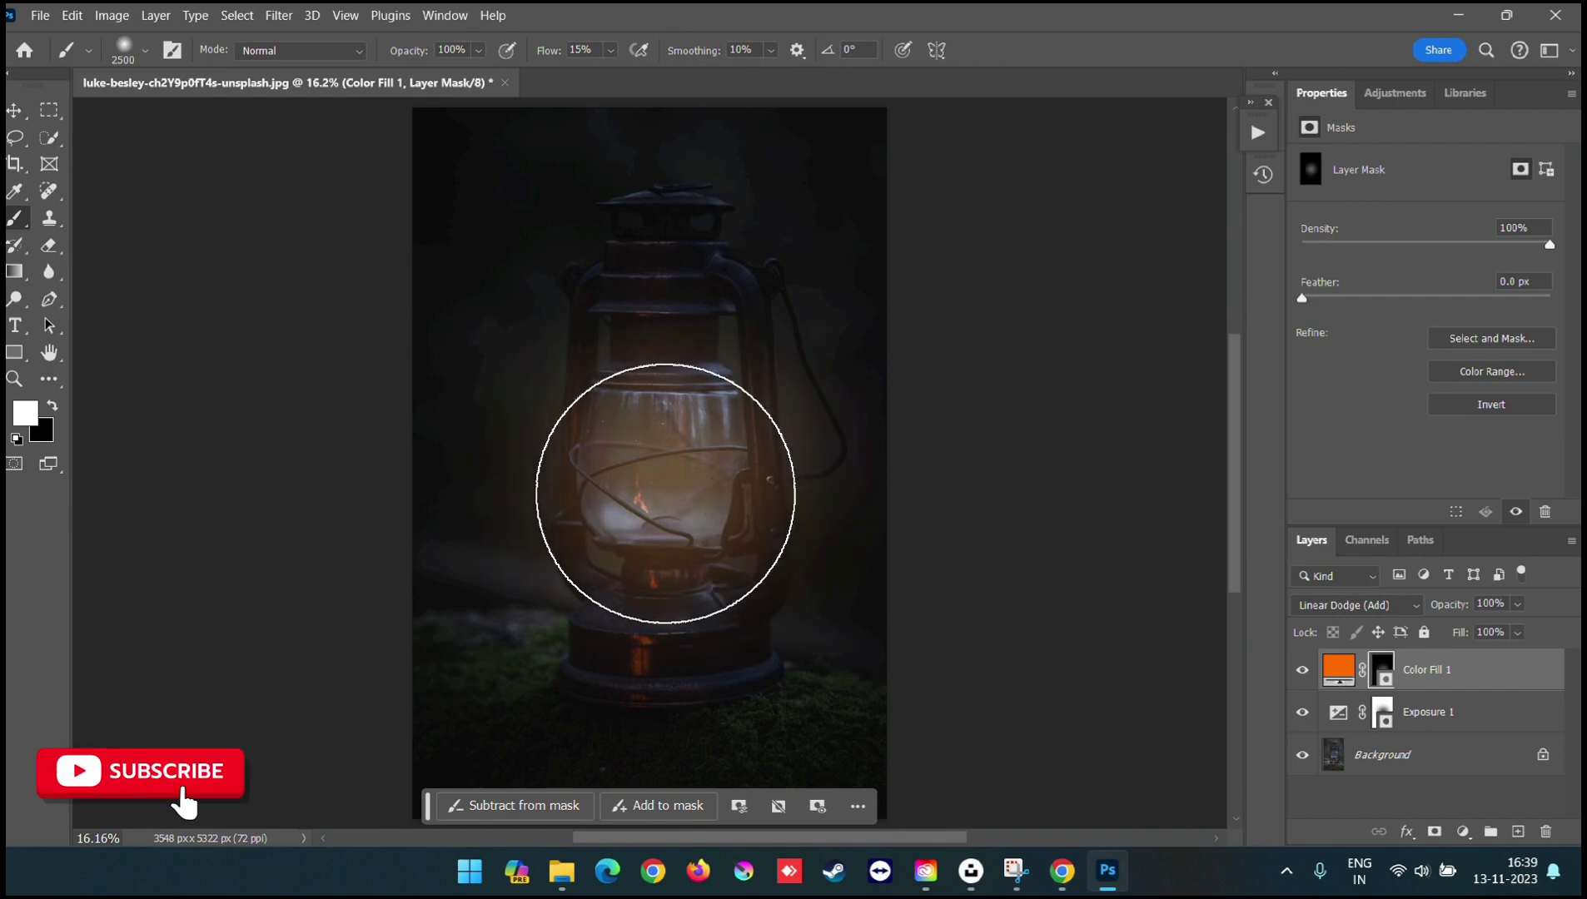
pyautogui.click(666, 493)
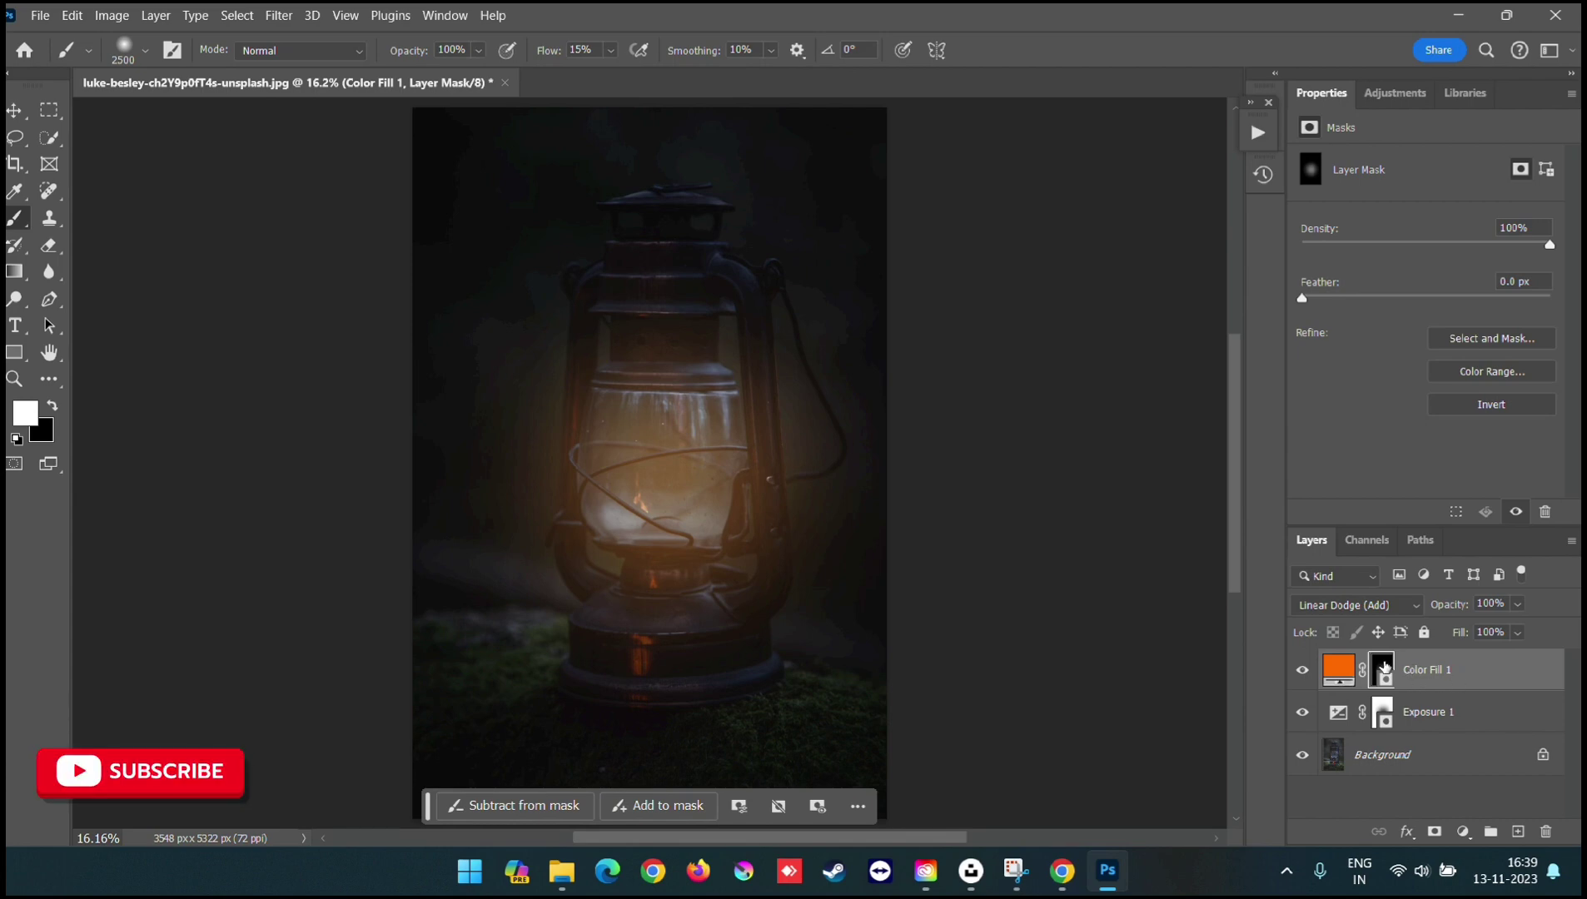
# Step: Duplicate the Color Fill 1 layer as Color Fill 1 copy
pyautogui.rightClick(1446, 675)
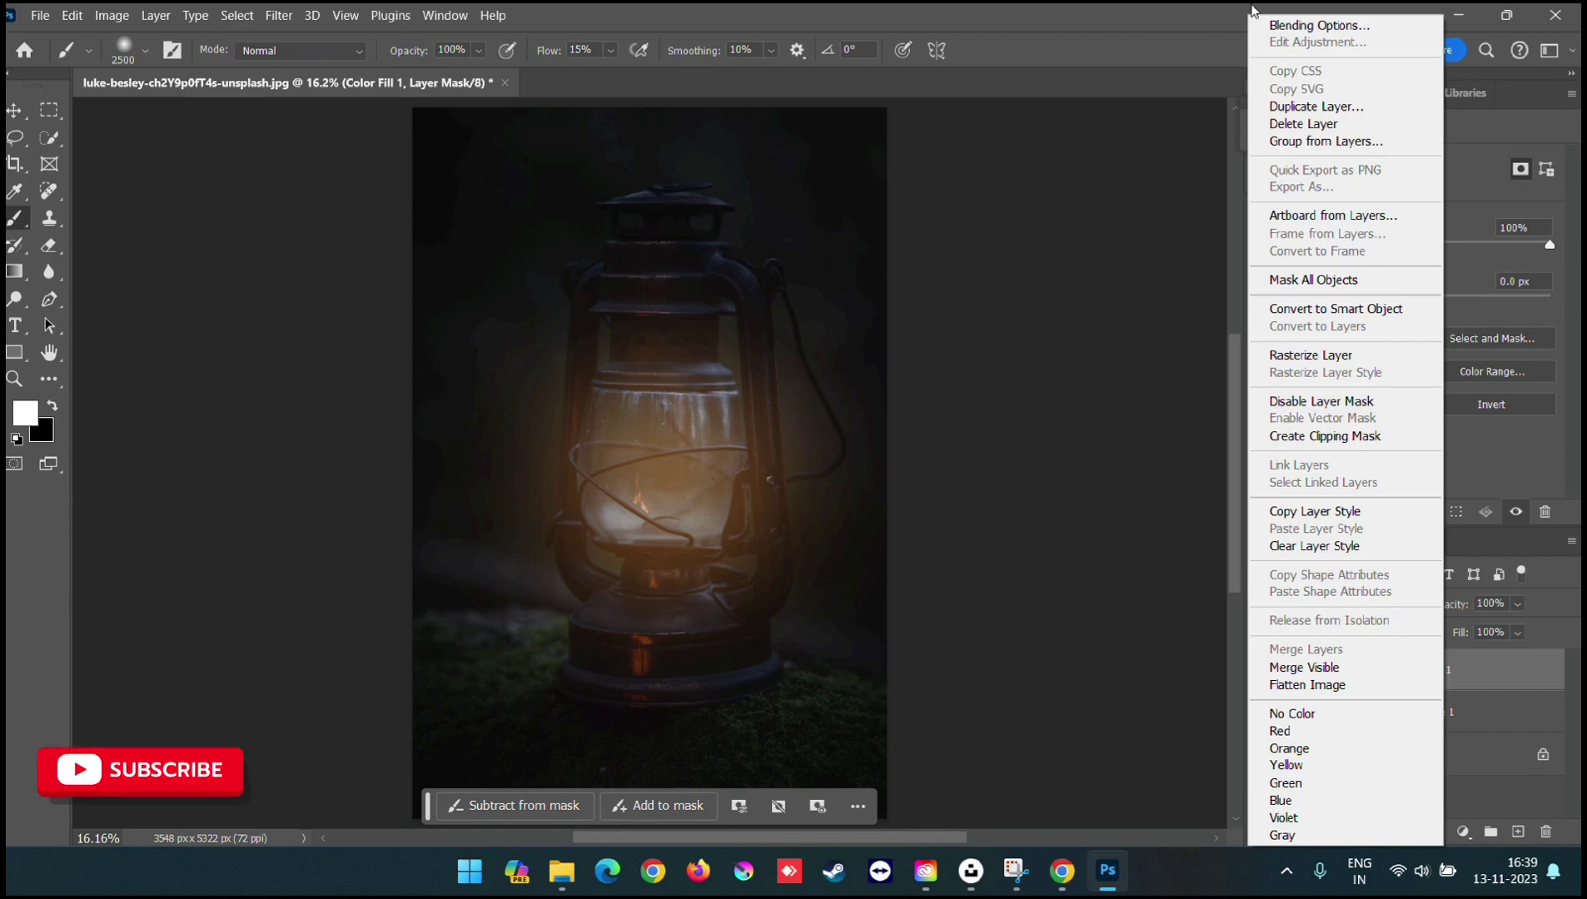
pyautogui.click(1311, 113)
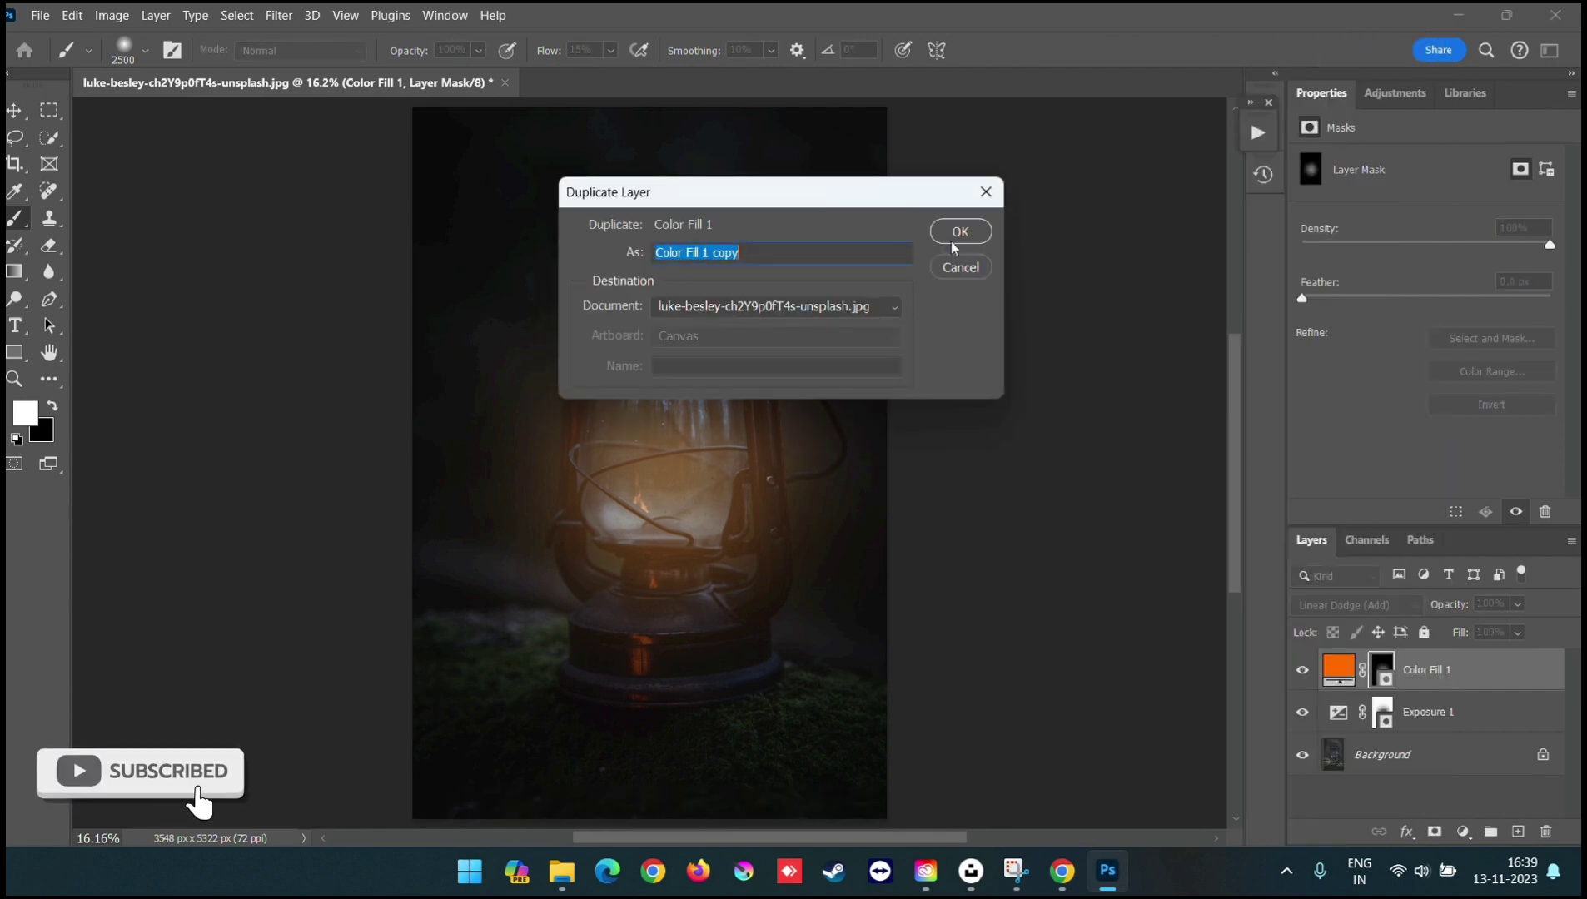
pyautogui.click(953, 230)
pyautogui.press('x')
pyautogui.click(1390, 717)
pyautogui.press('x')
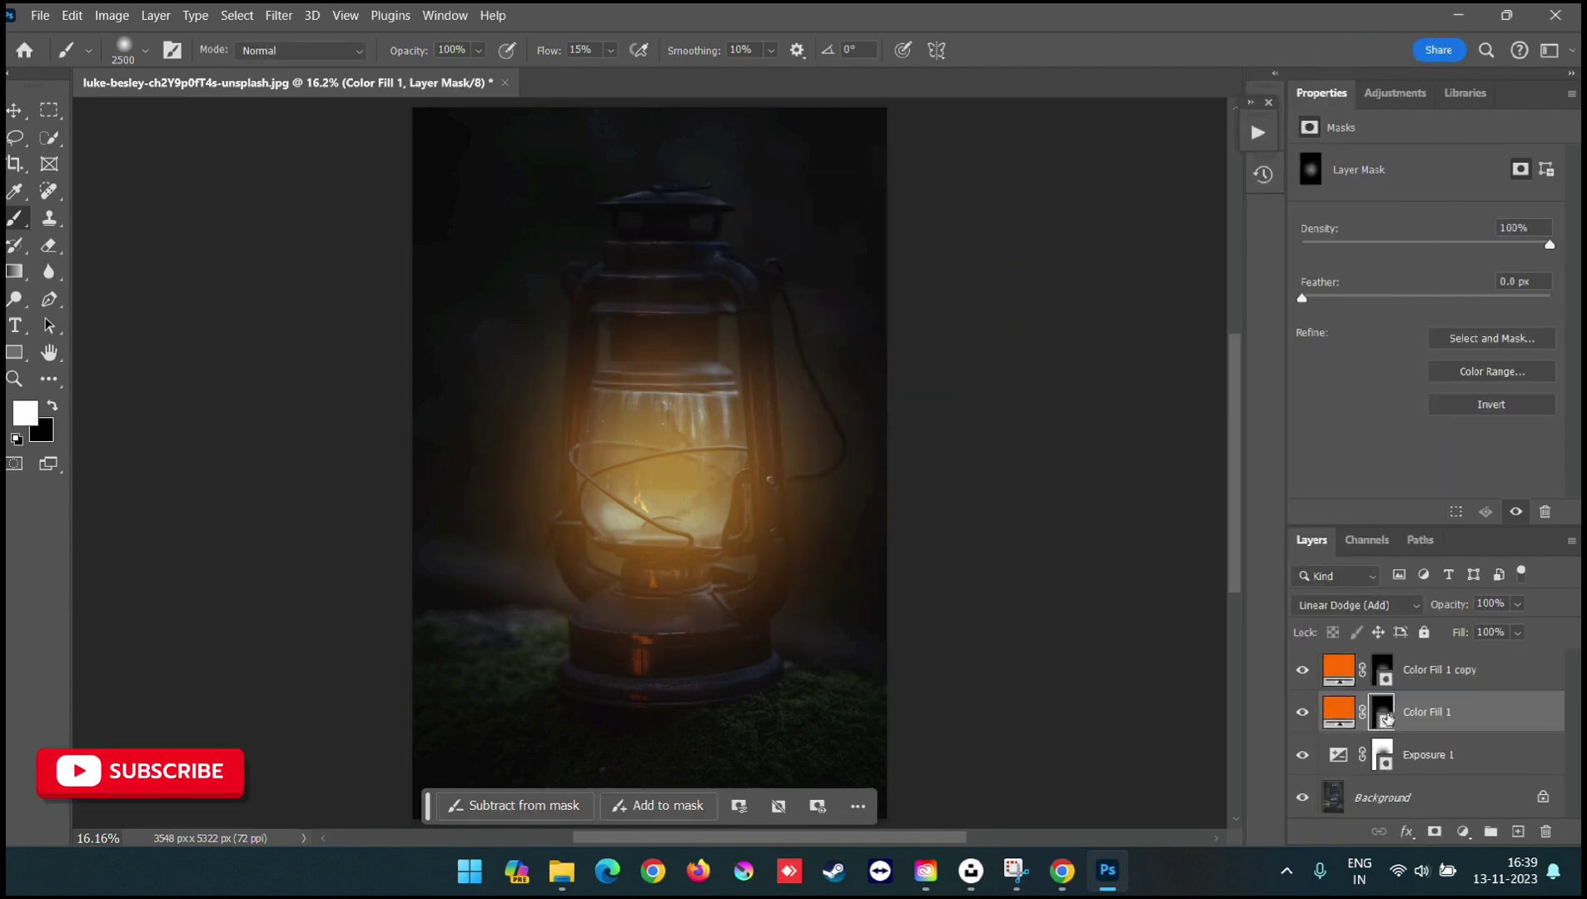
# Step: Delete the layer mask from Color Fill 1 copy so it floods the photo
pyautogui.rightClick(1390, 718)
pyautogui.click(1461, 731)
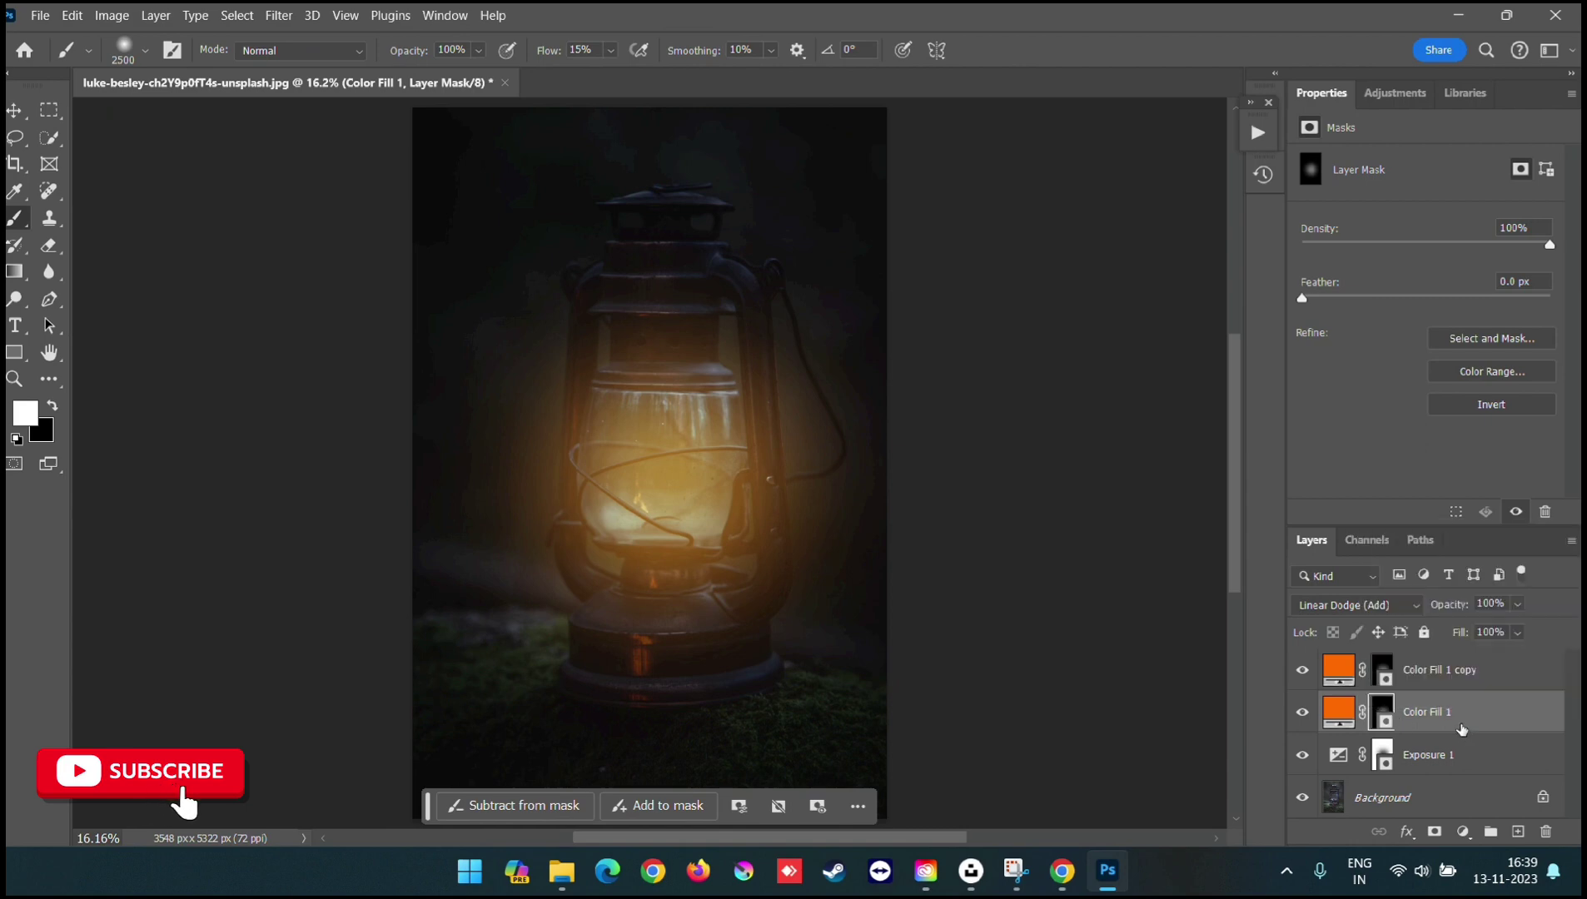
pyautogui.rightClick(1382, 669)
pyautogui.click(1416, 509)
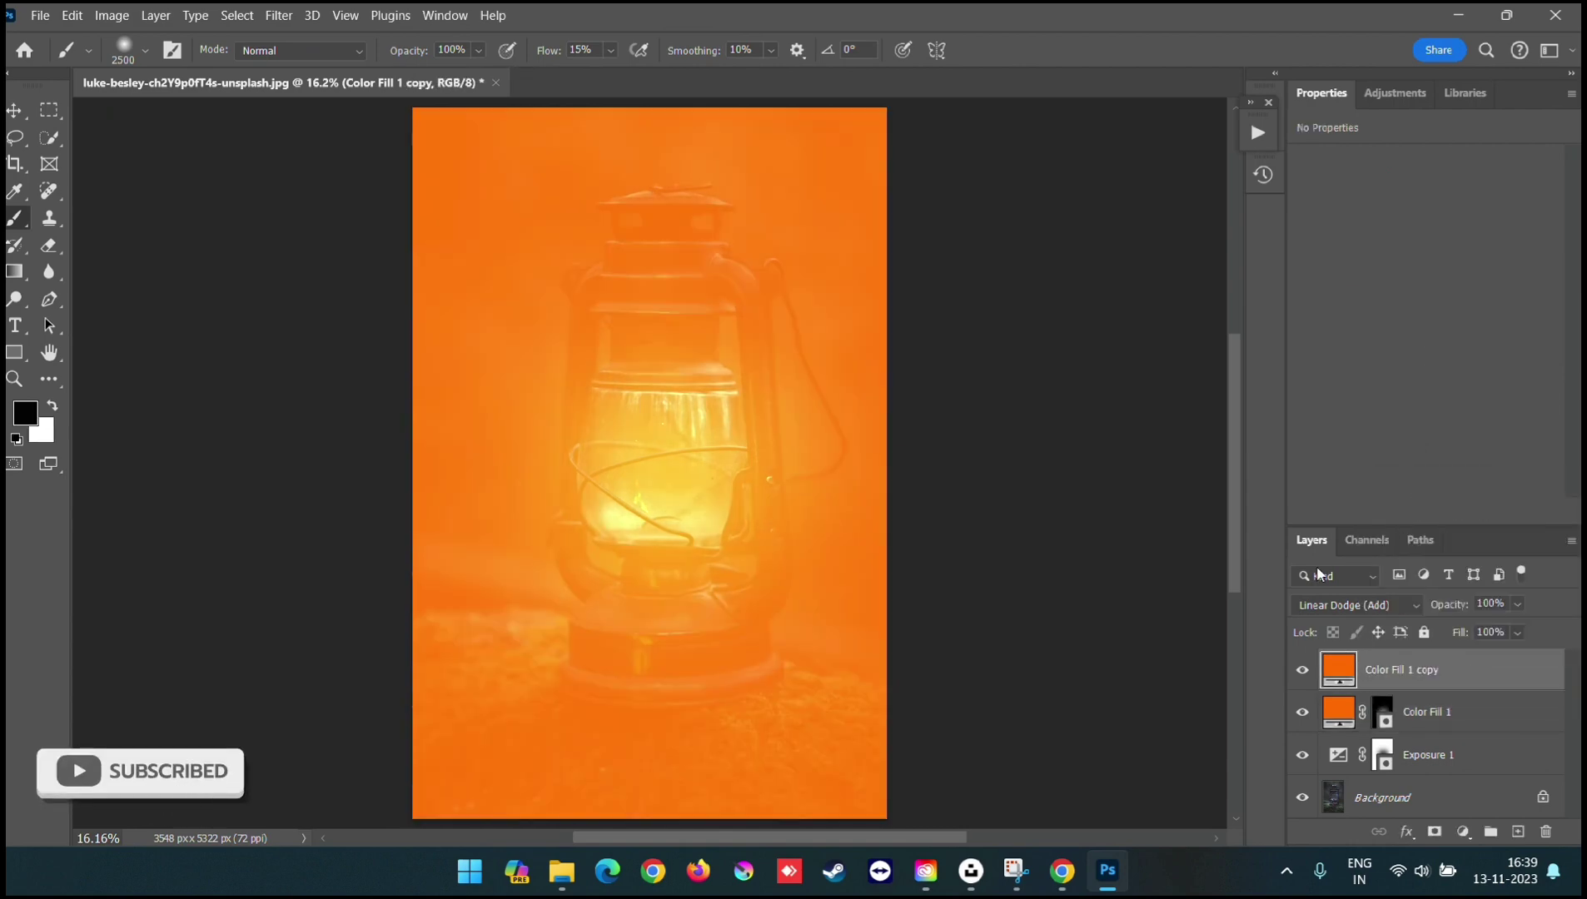
pyautogui.doubleClick(1339, 669)
# Step: Set Color Fill 1 copy to golden ffa200, then add and invert a layer mask
pyautogui.moveTo(1283, 528); pyautogui.dragTo(1283, 520)
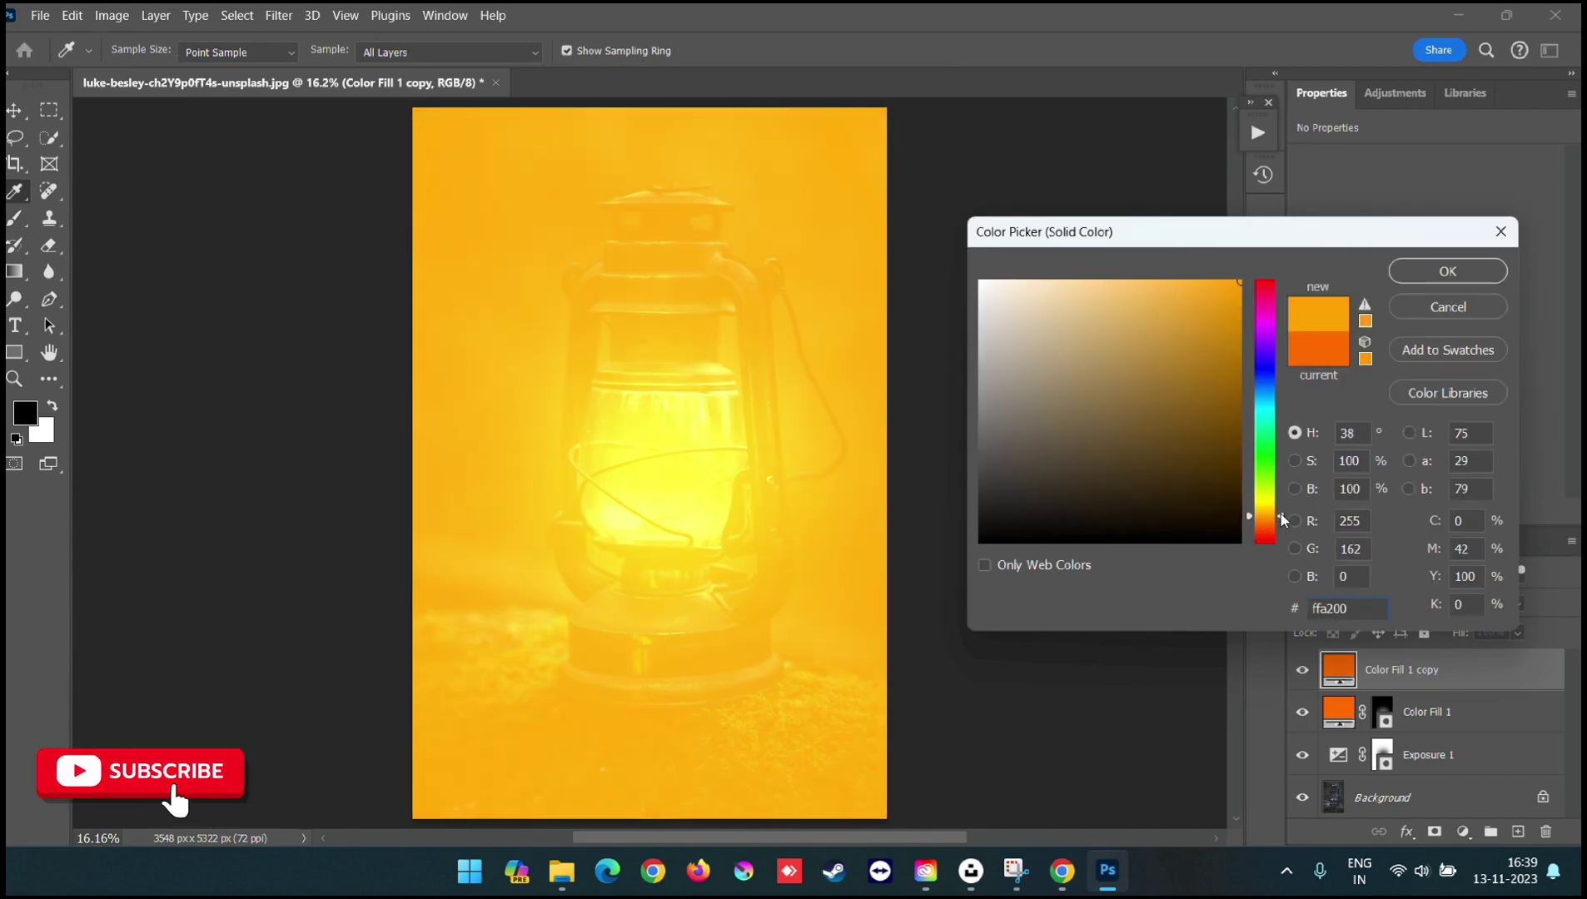
pyautogui.click(1449, 273)
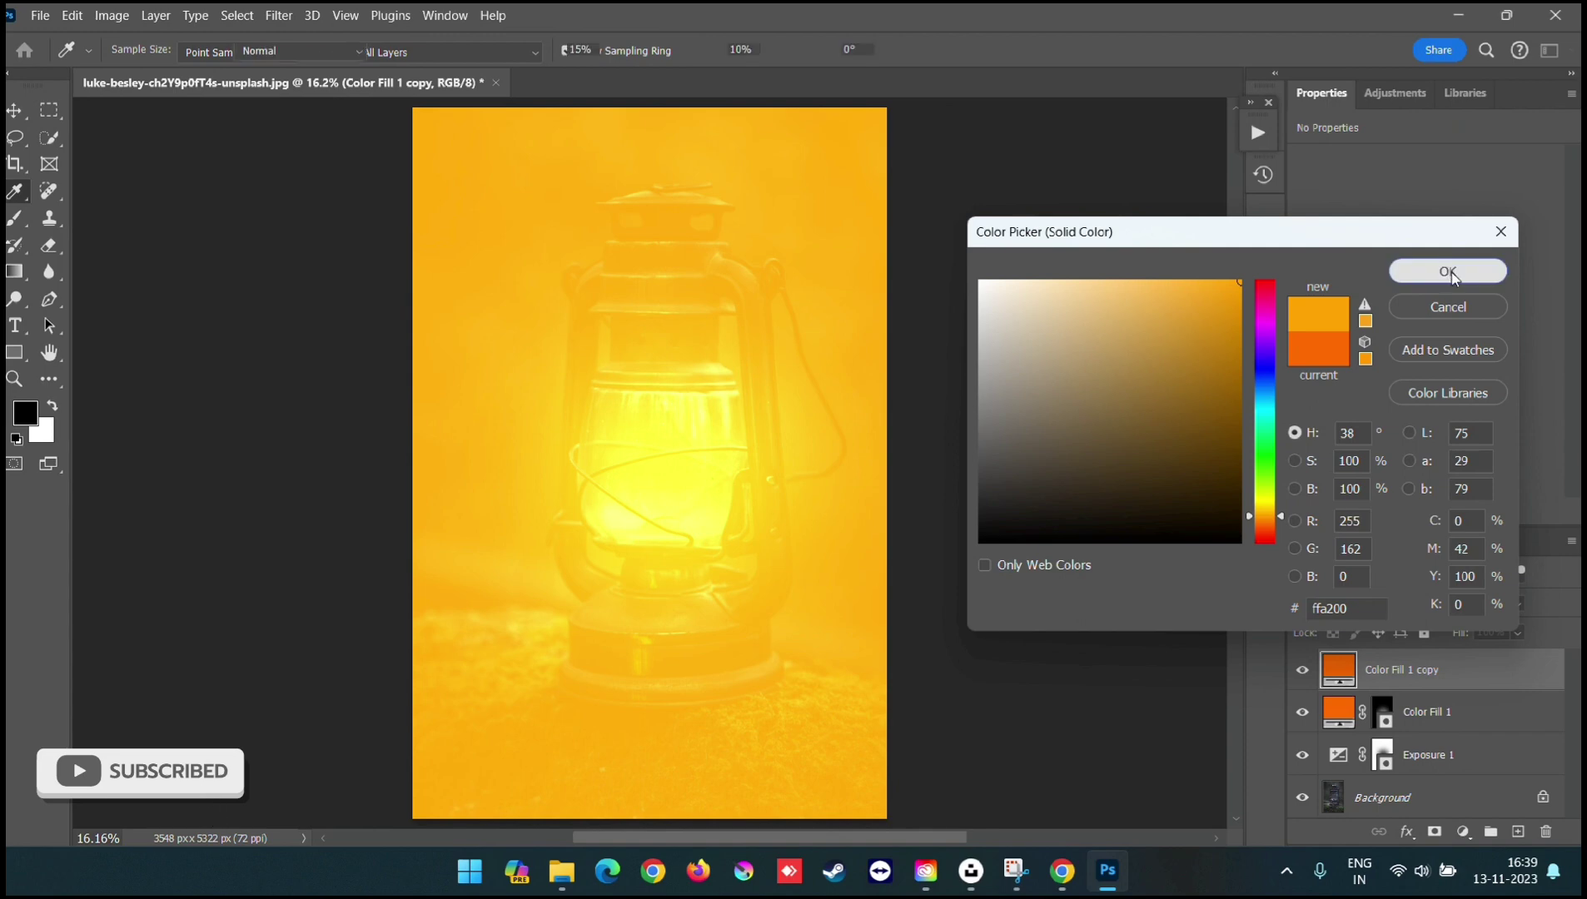
pyautogui.click(1434, 831)
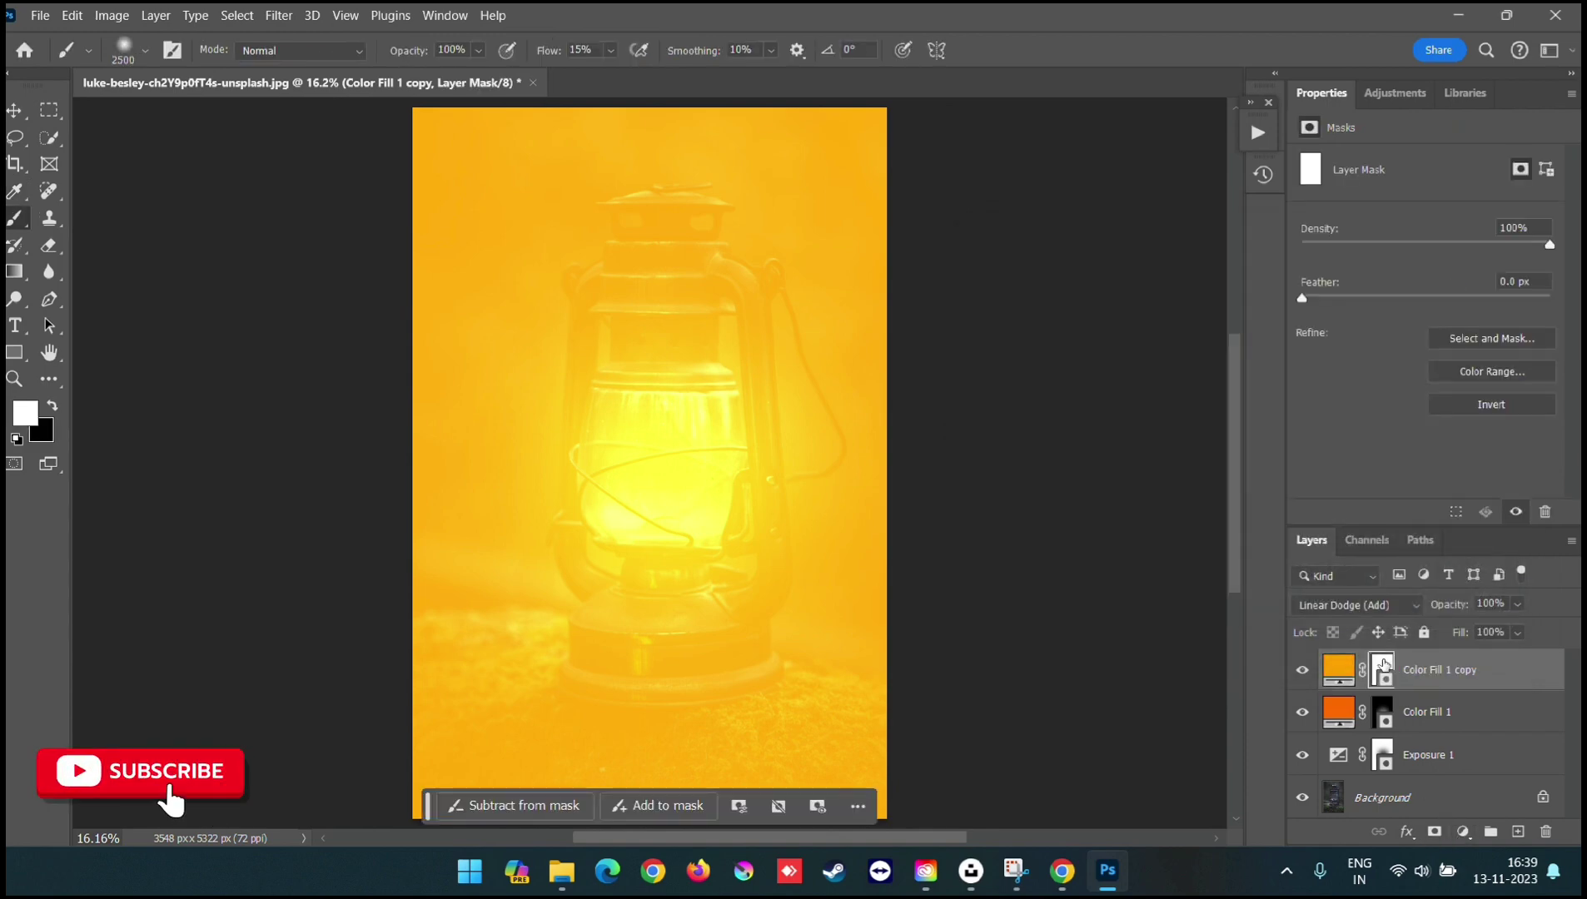
pyautogui.click(14, 111)
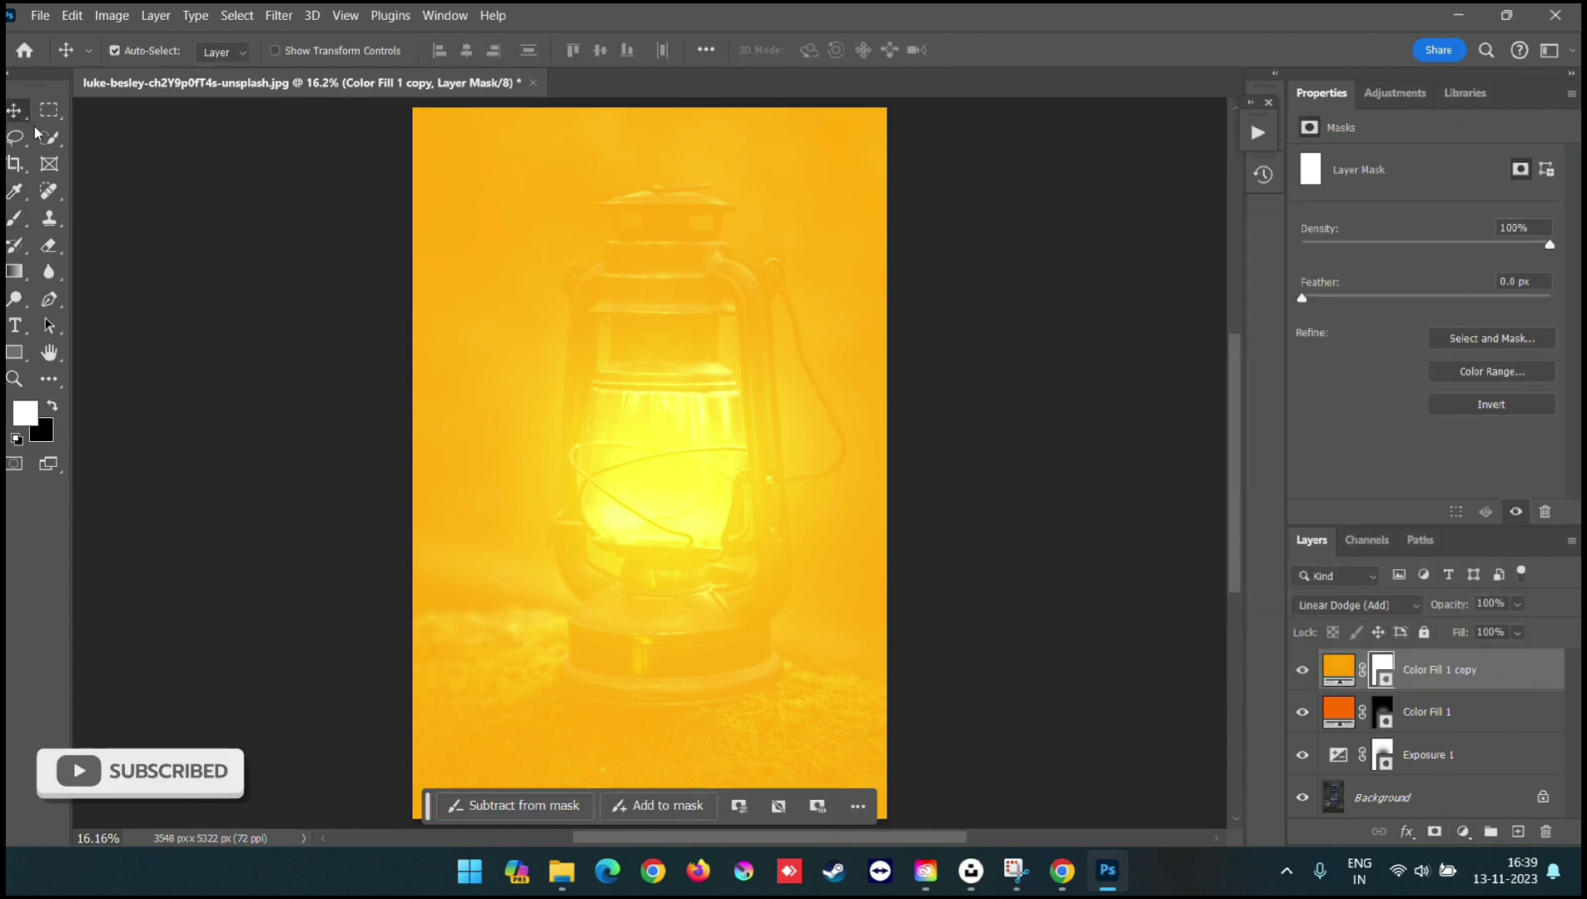
pyautogui.hotkey('ctrl', 'i')
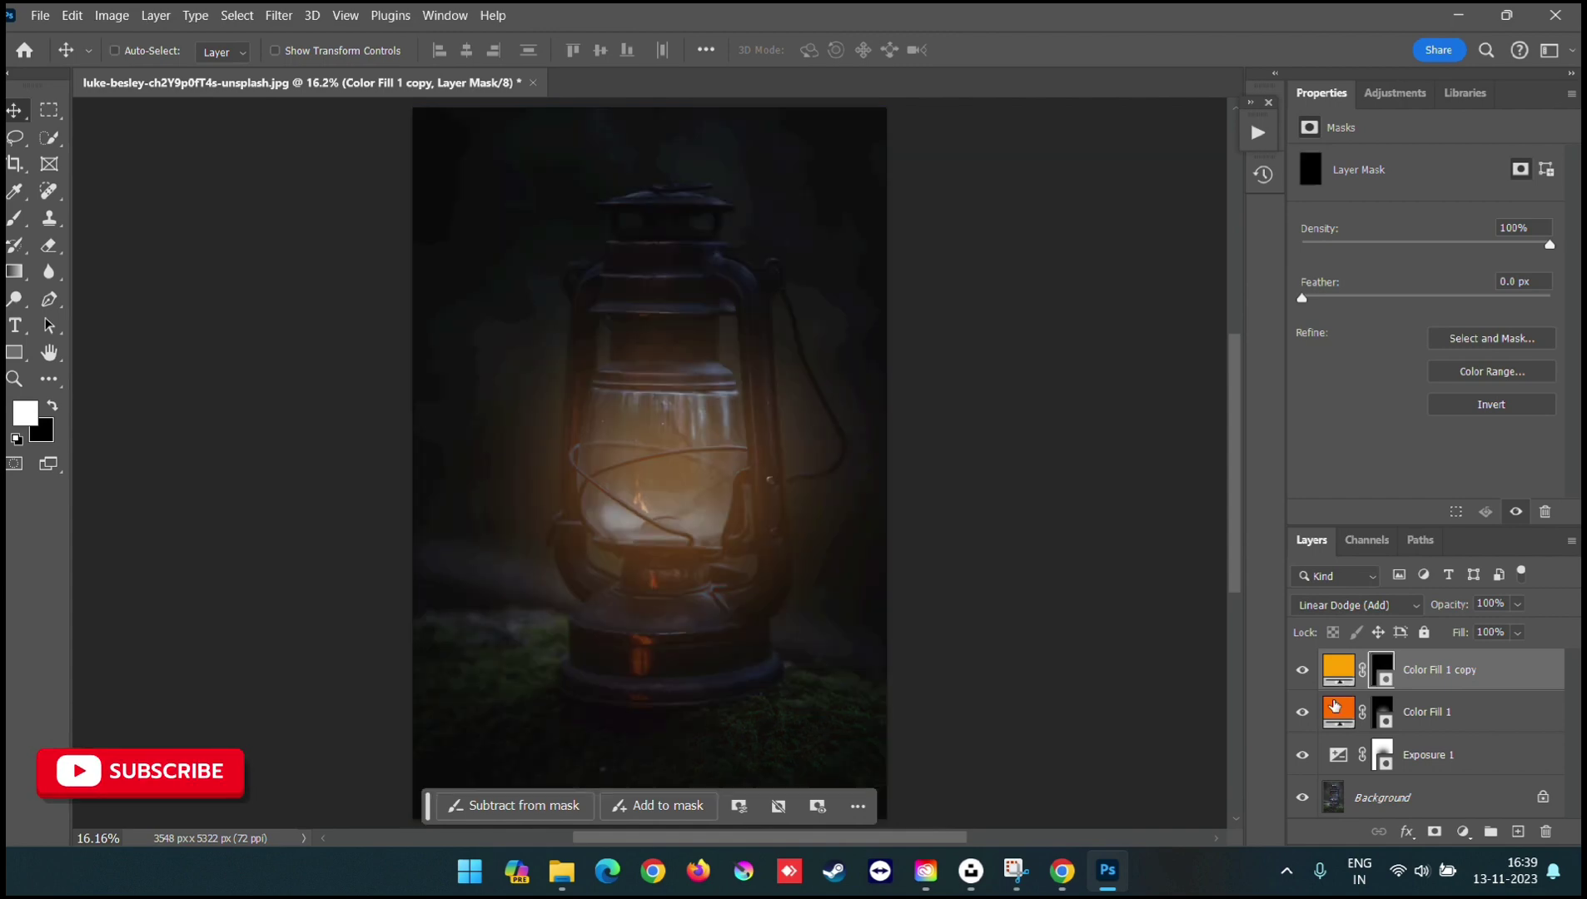
# Step: Paint white with a 20% flow brush to reveal a golden glow over the glass
pyautogui.click(14, 218)
pyautogui.click(83, 218)
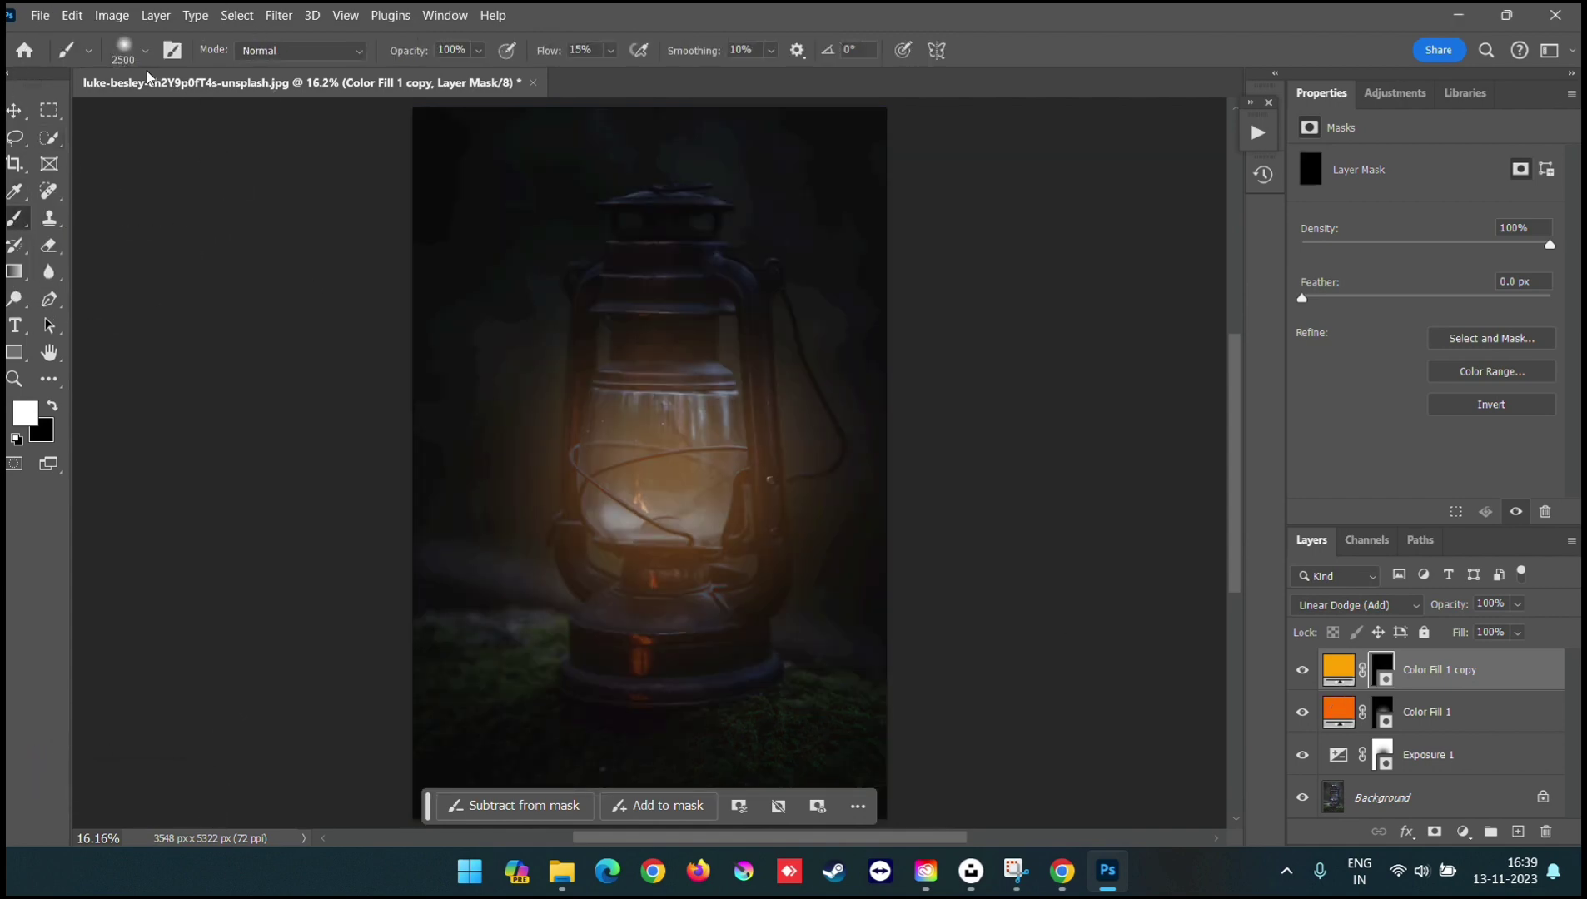
pyautogui.click(147, 52)
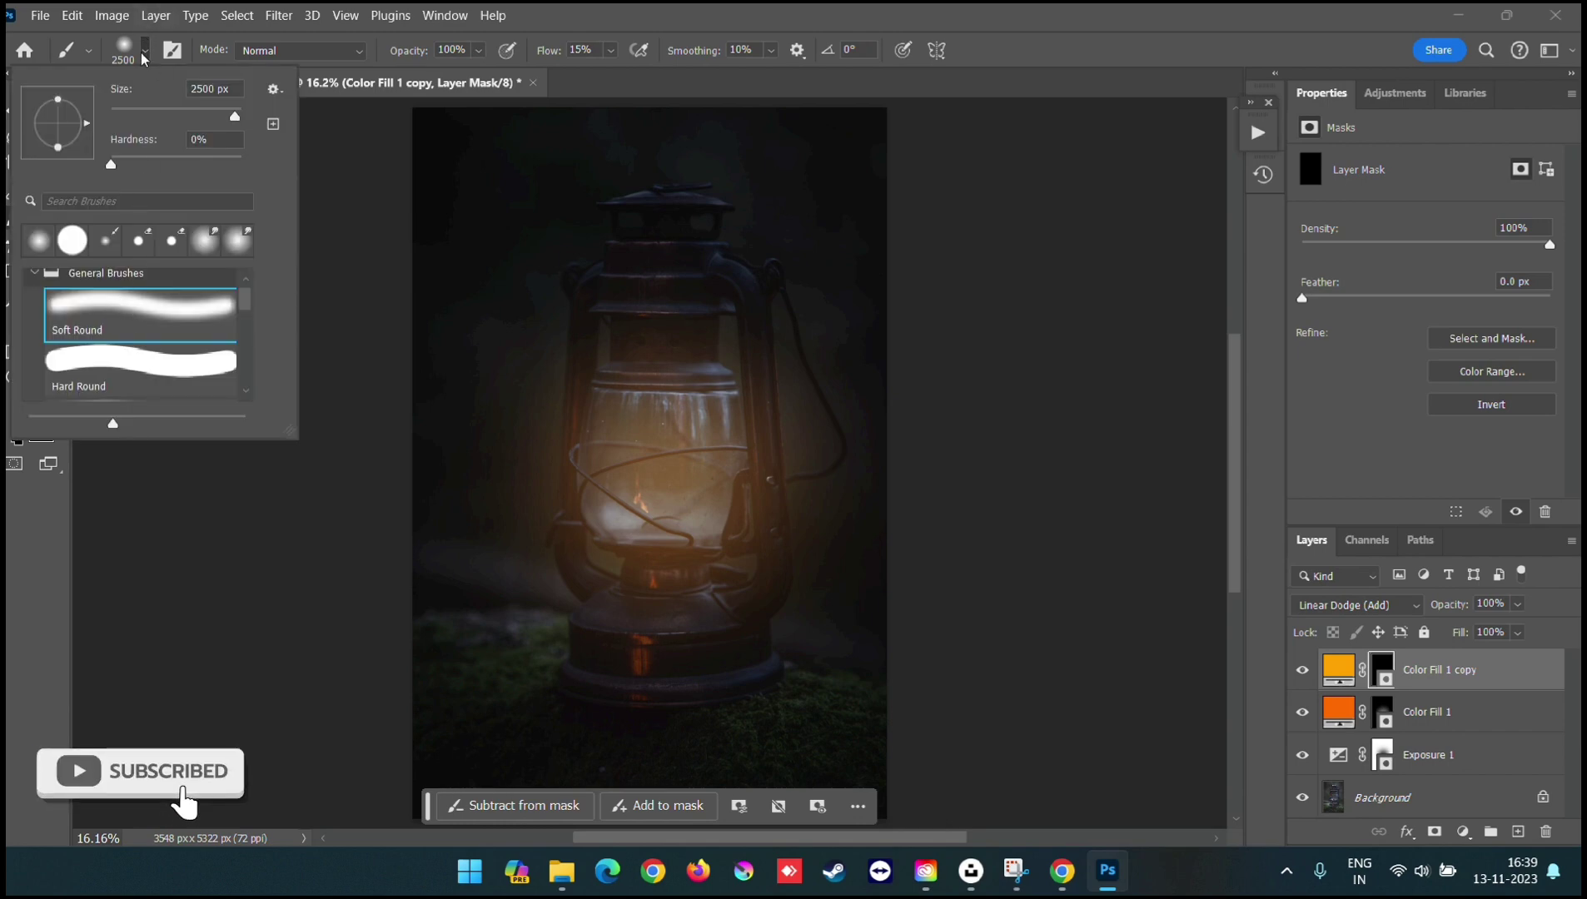
pyautogui.click(309, 37)
pyautogui.moveTo(552, 51); pyautogui.dragTo(557, 52)
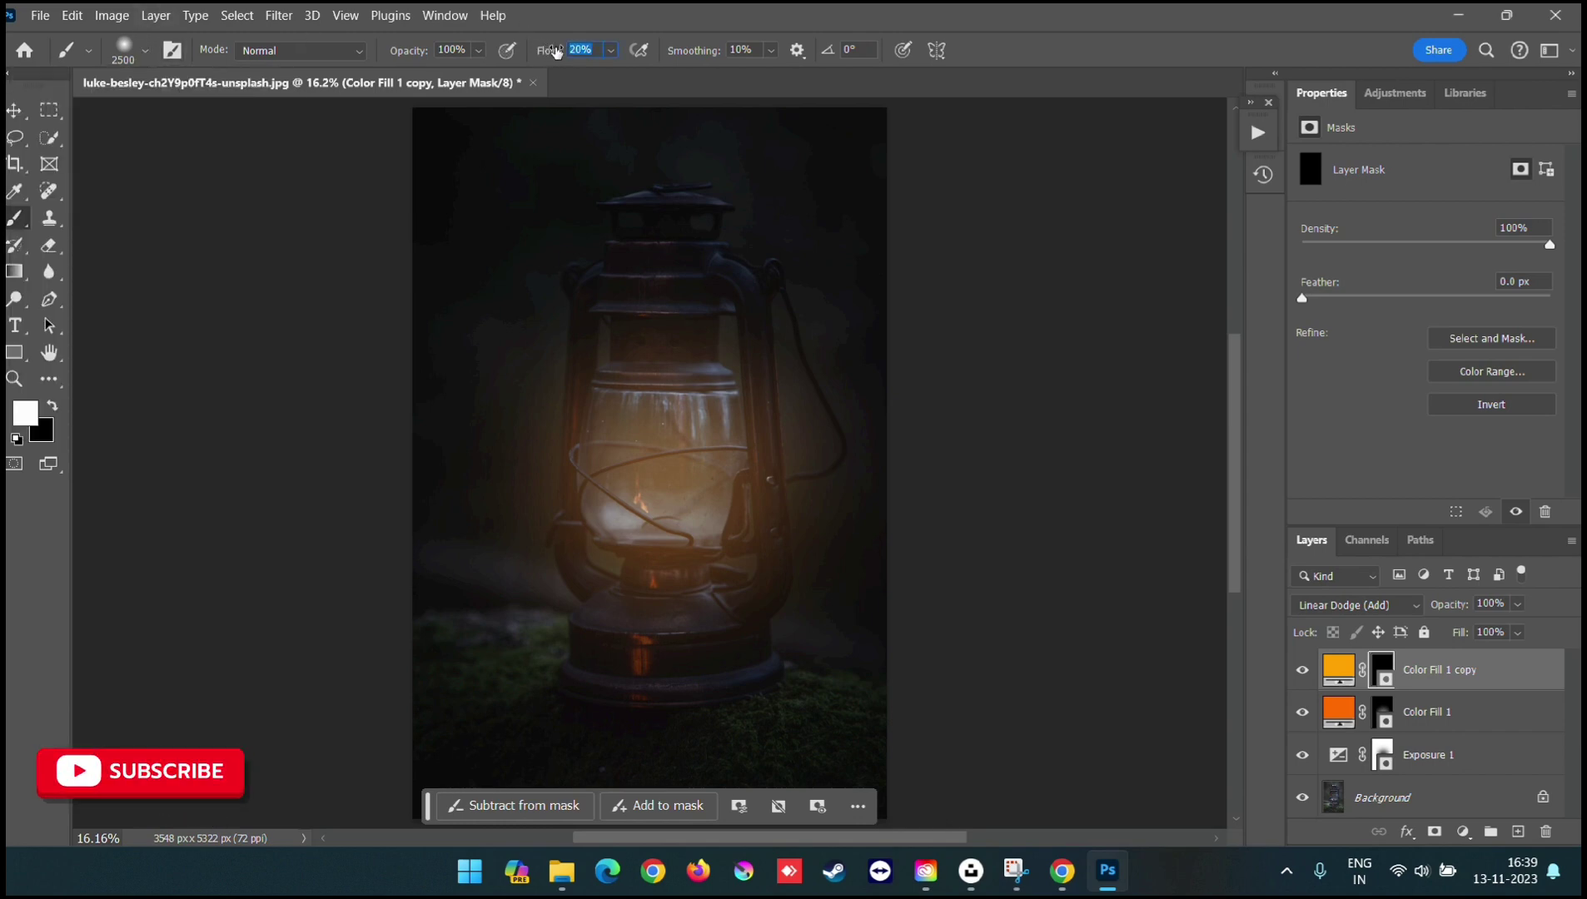
pyautogui.click(667, 486)
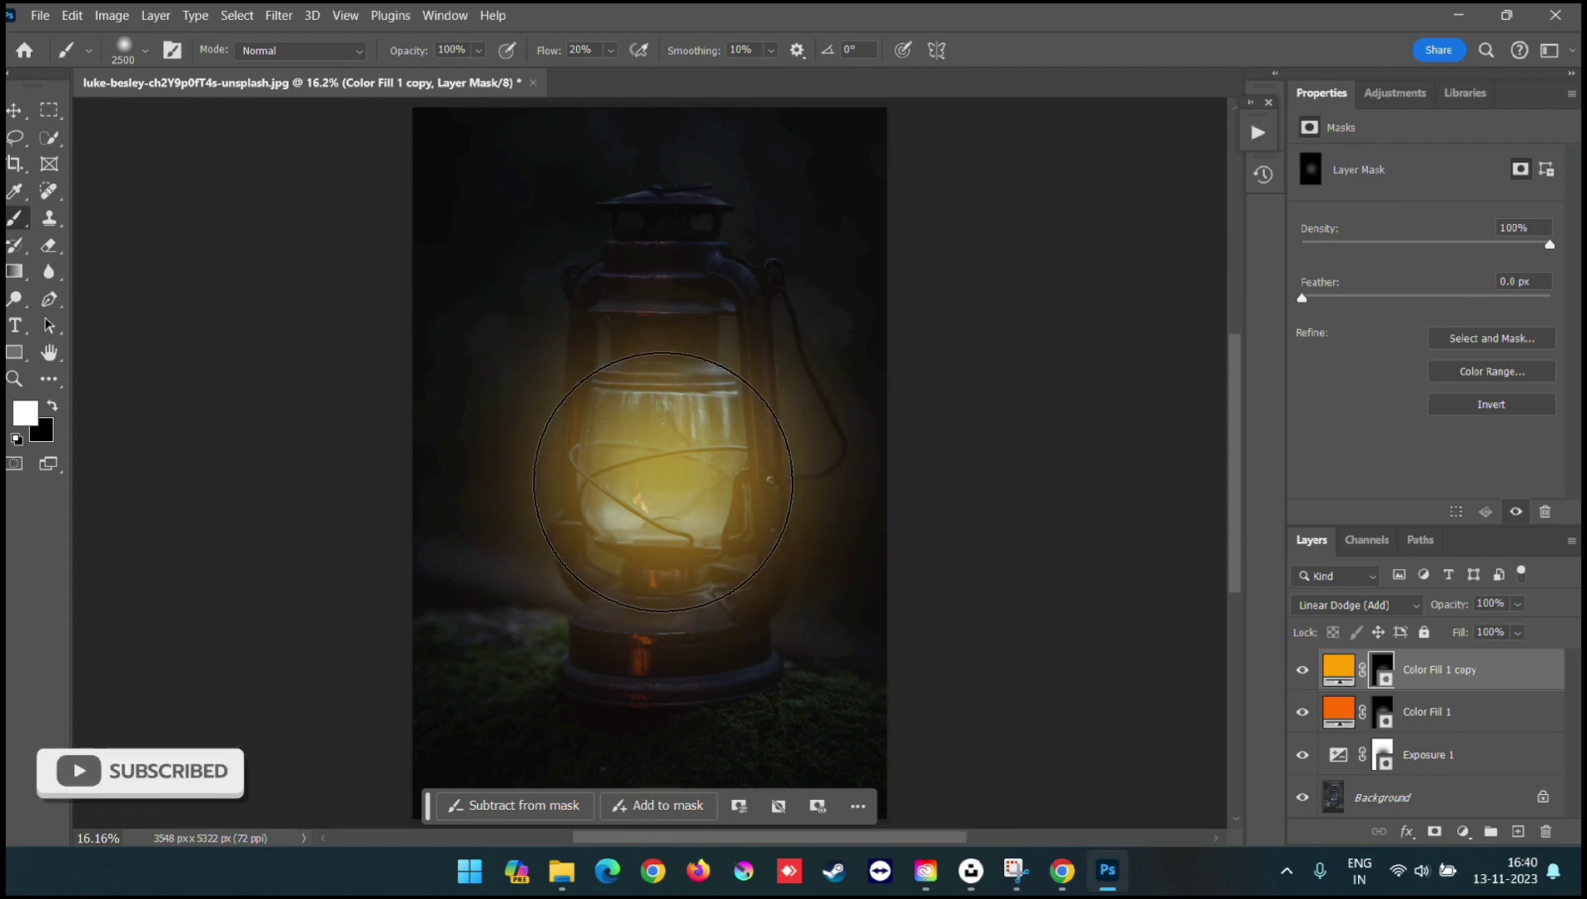
pyautogui.click(662, 488)
pyautogui.click(662, 489)
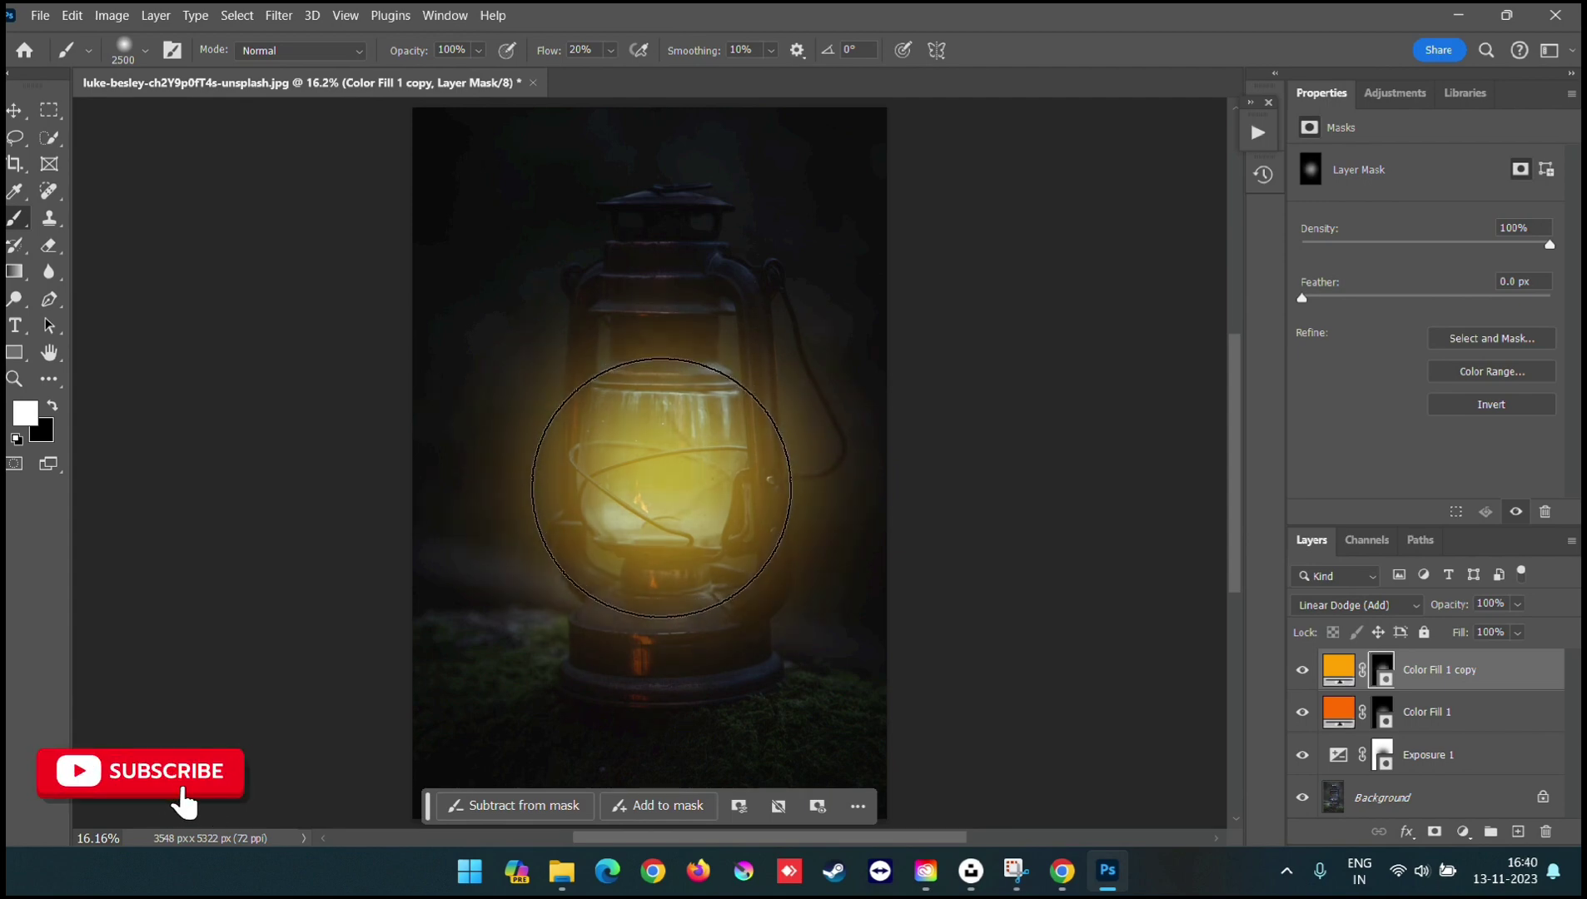
# Step: Duplicate Color Fill 1 copy as Color Fill 1 copy 2 and remove its mask
pyautogui.rightClick(1442, 668)
pyautogui.click(1325, 107)
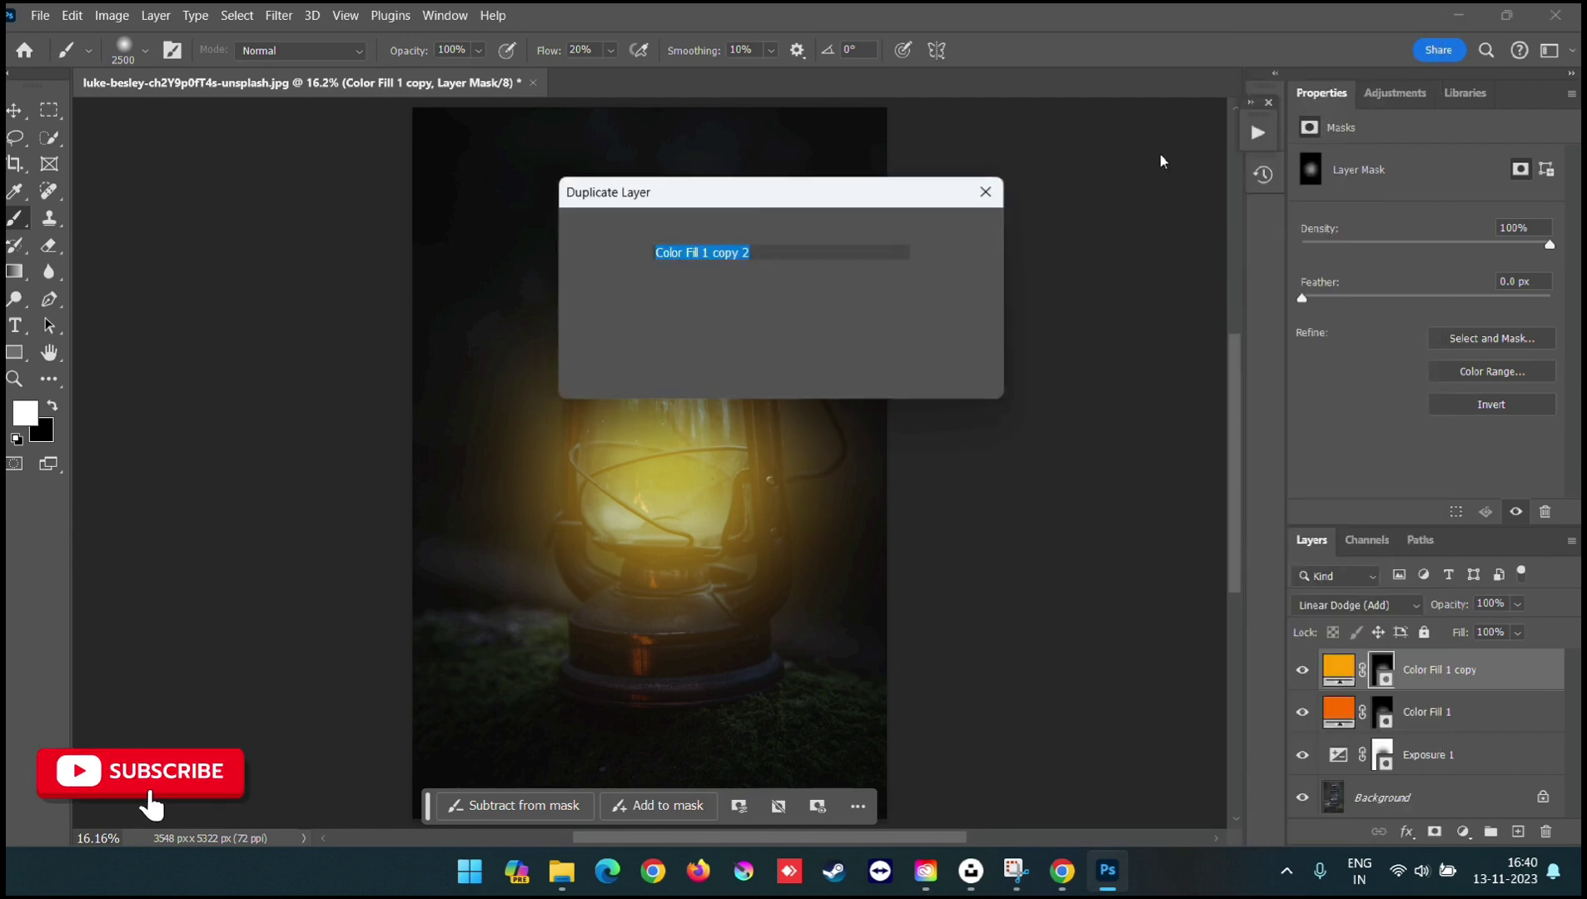
pyautogui.press('Return')
pyautogui.press('x')
pyautogui.click(1383, 671)
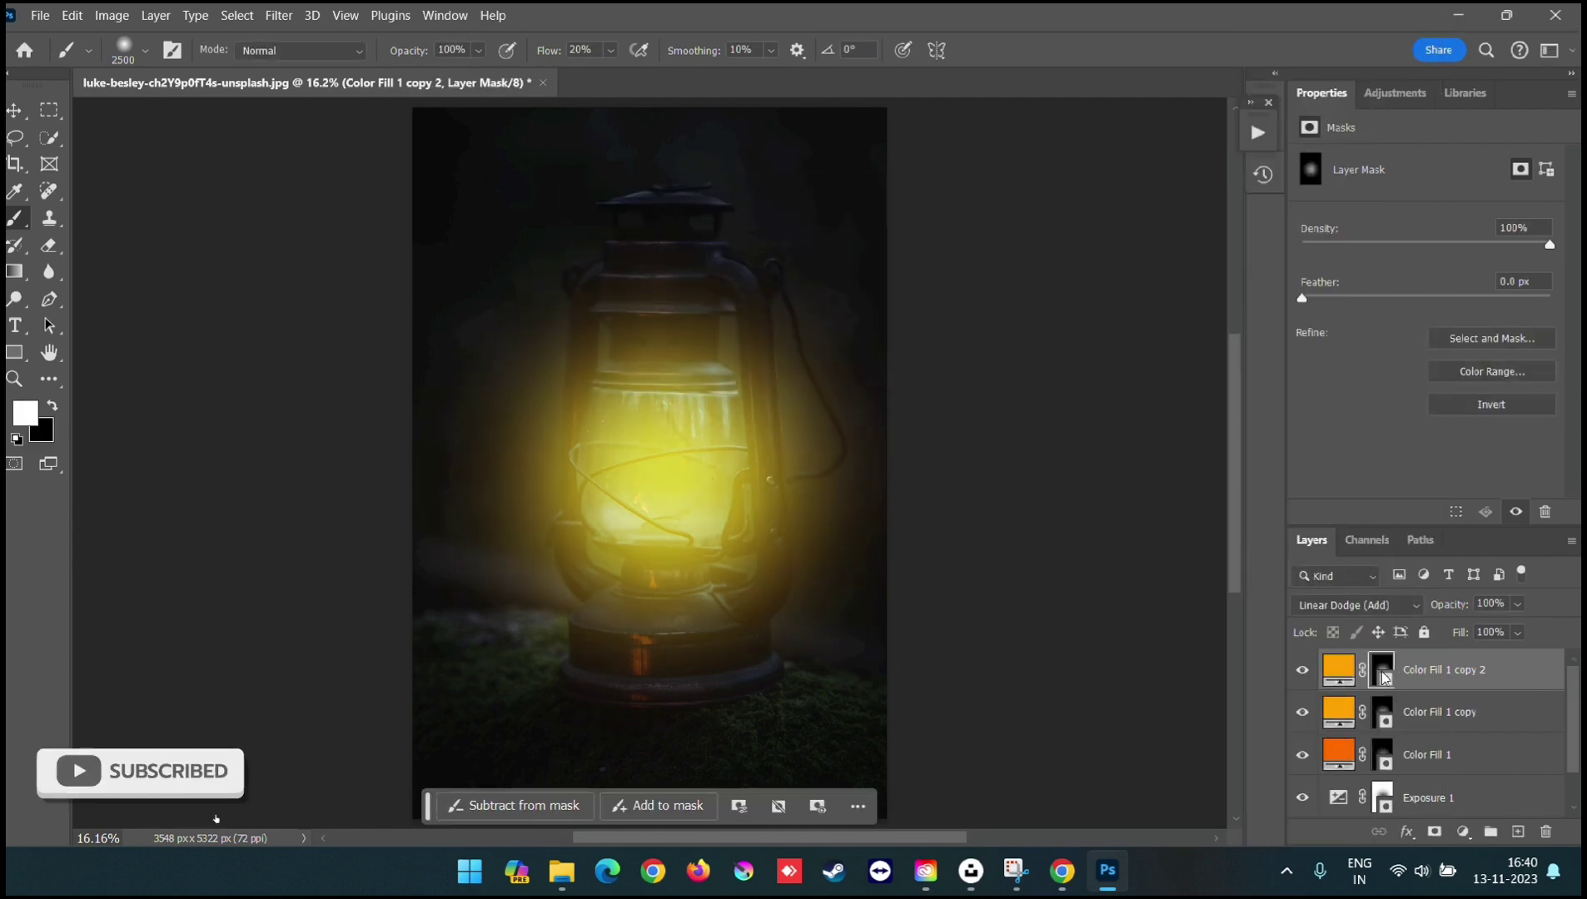
pyautogui.rightClick(1383, 675)
pyautogui.click(1436, 522)
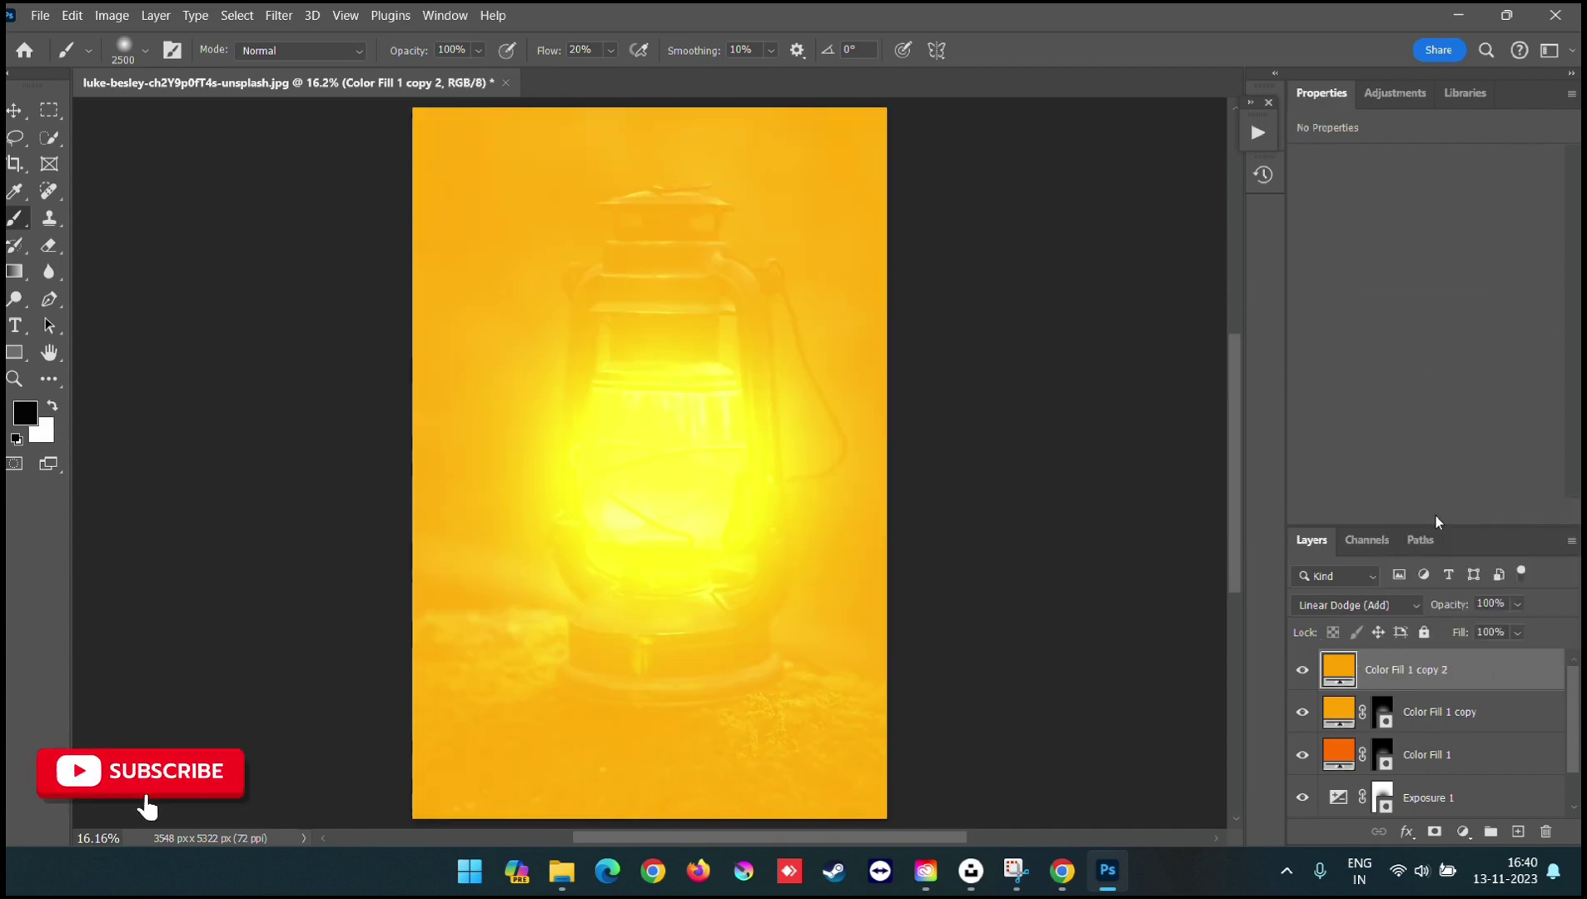
# Step: Recolour Color Fill 1 copy 2 to bright yellow ffe400 and add a new layer mask
pyautogui.doubleClick(1338, 669)
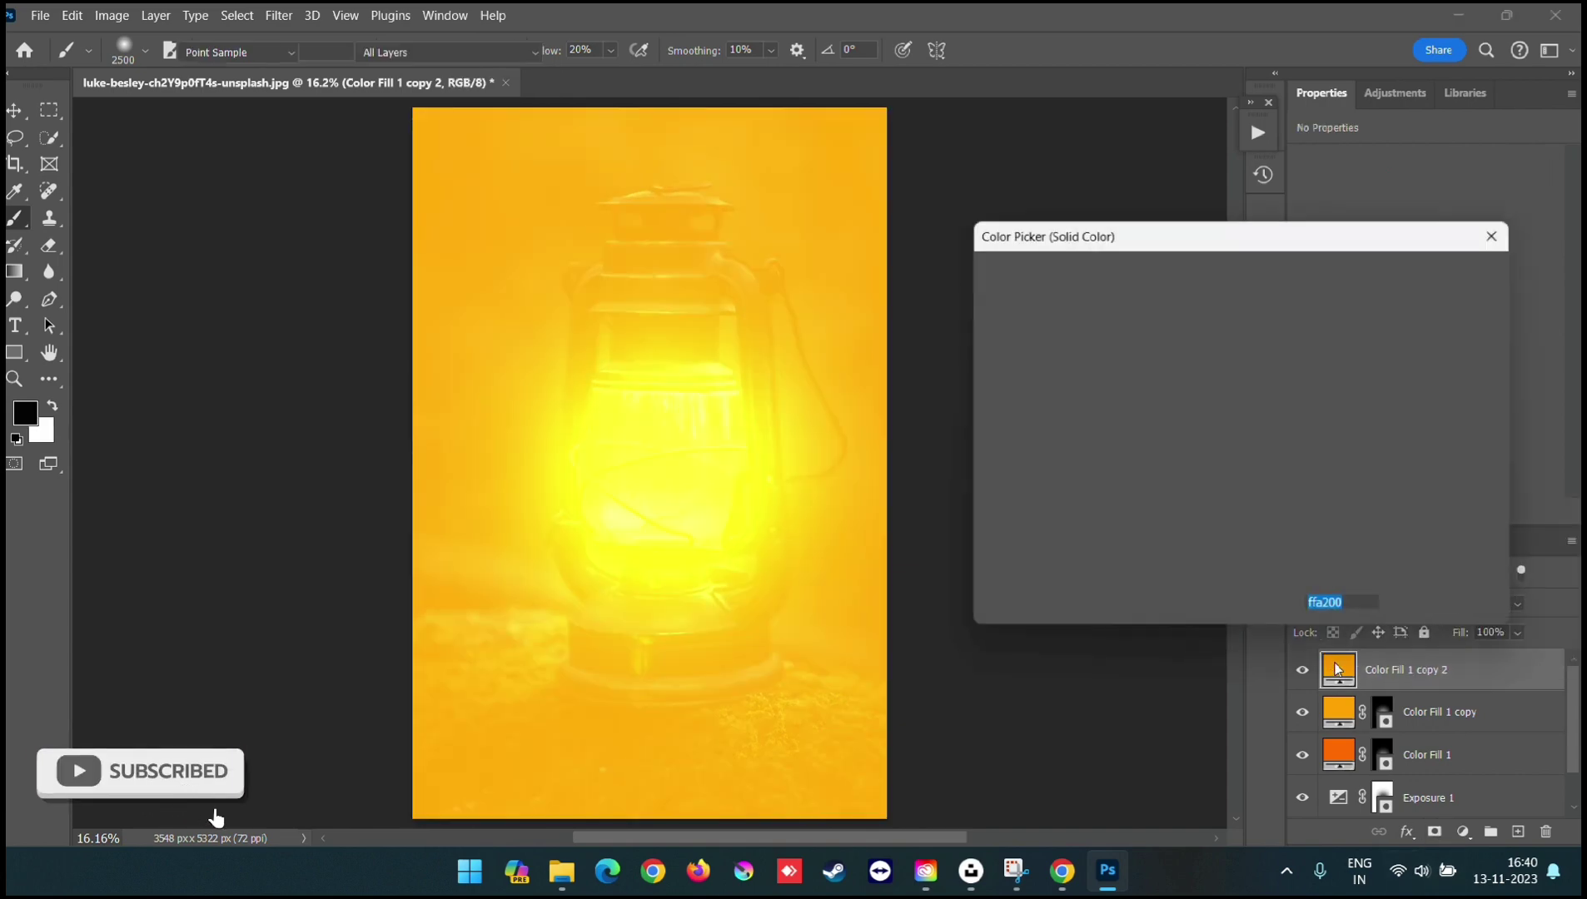
pyautogui.moveTo(1282, 514); pyautogui.dragTo(1283, 504)
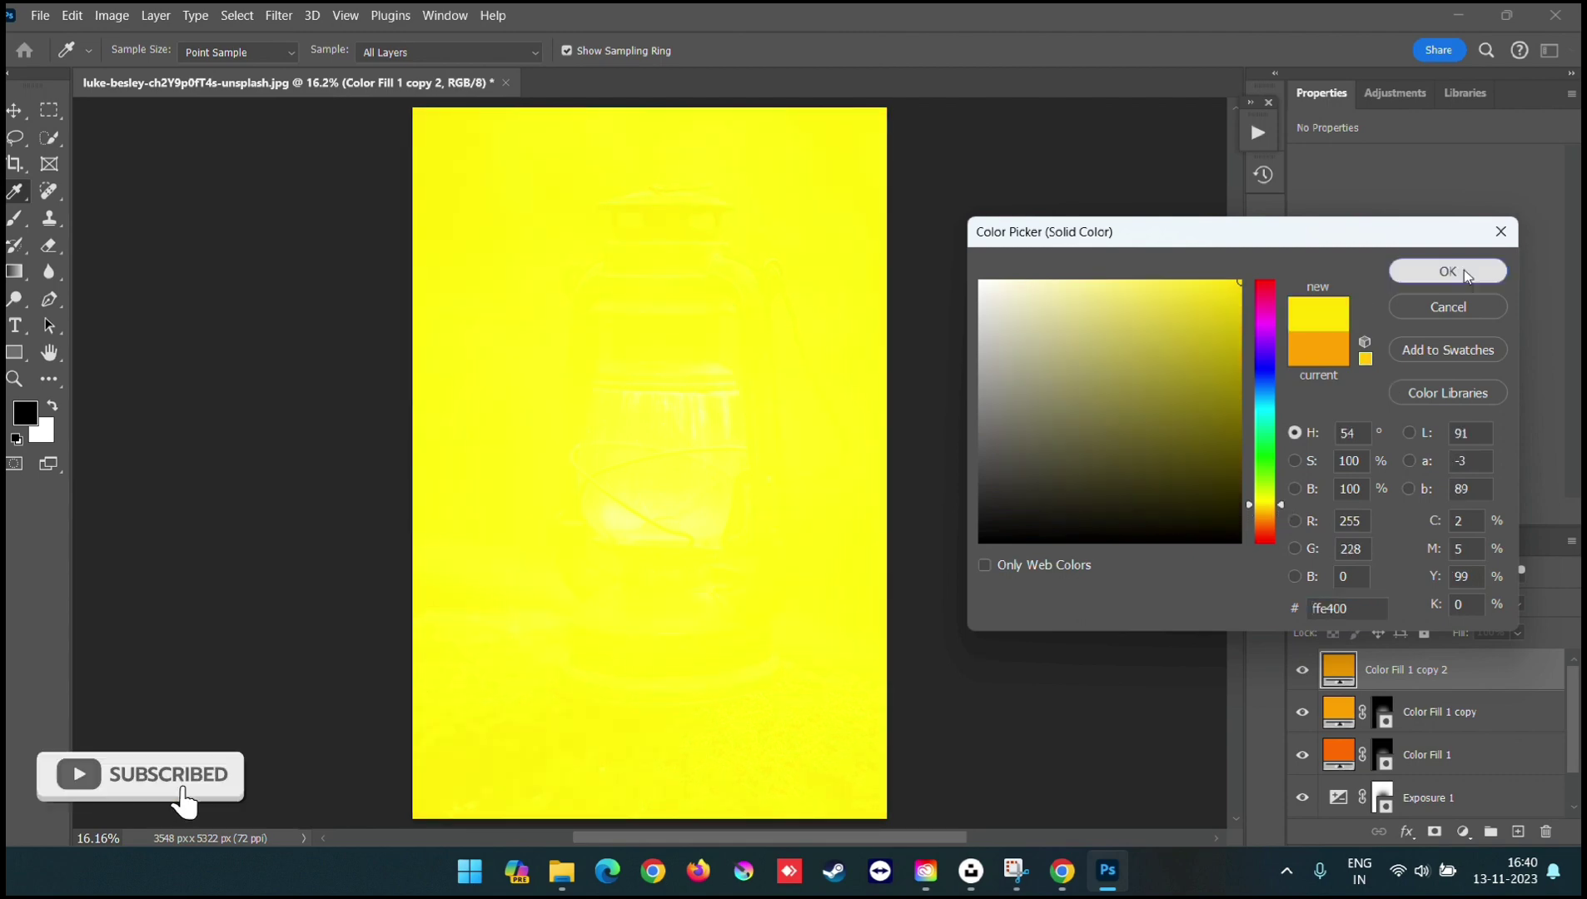
pyautogui.click(1464, 271)
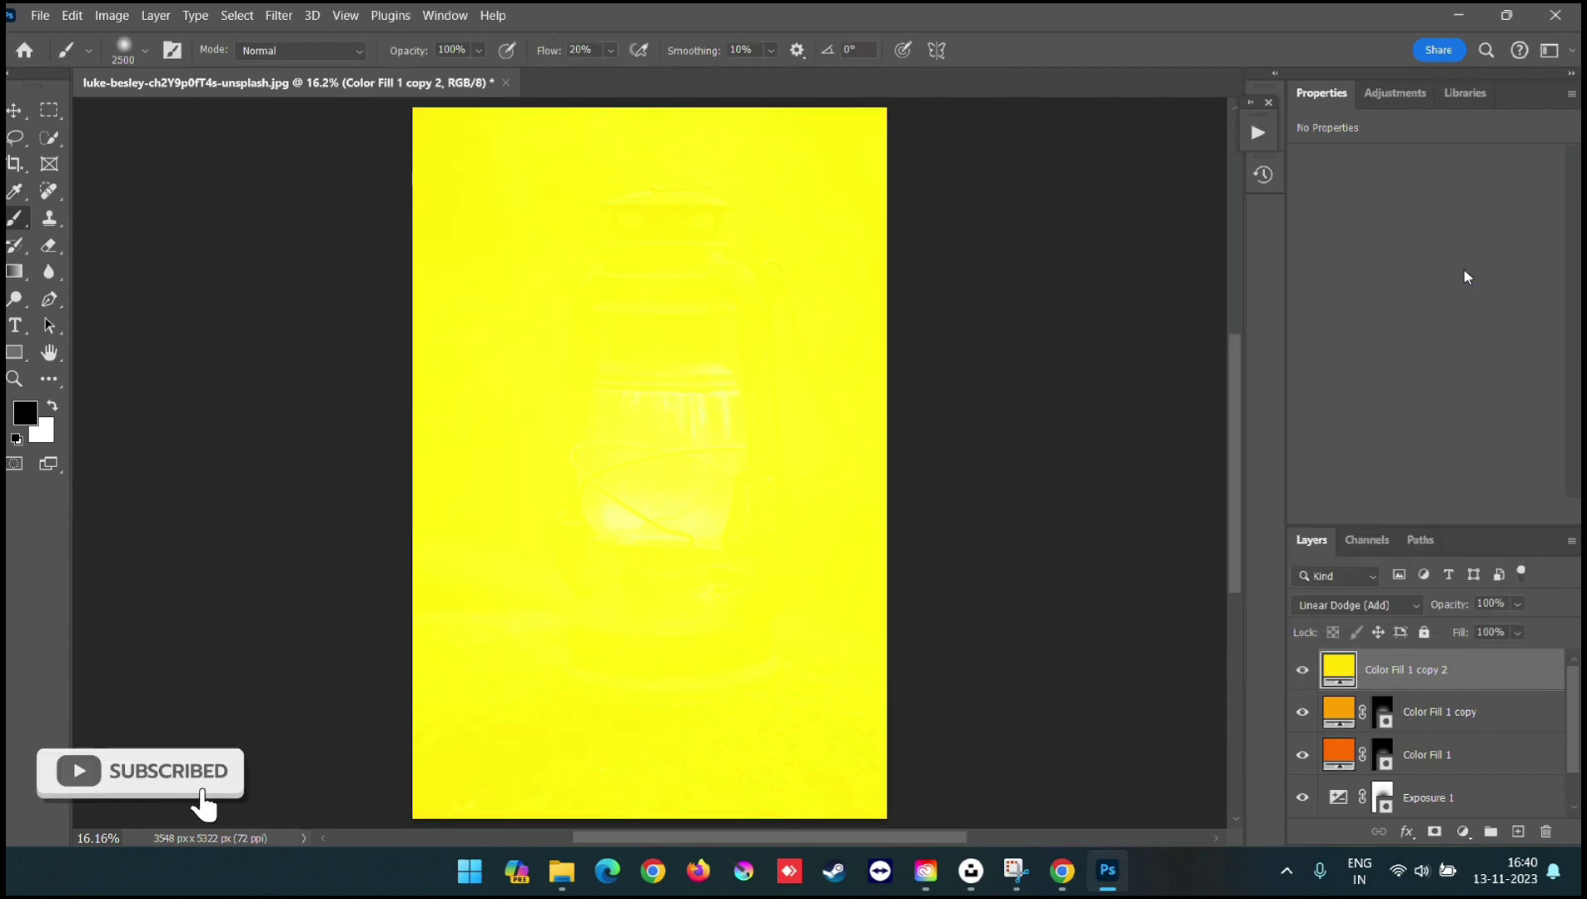
pyautogui.click(1436, 831)
pyautogui.click(15, 114)
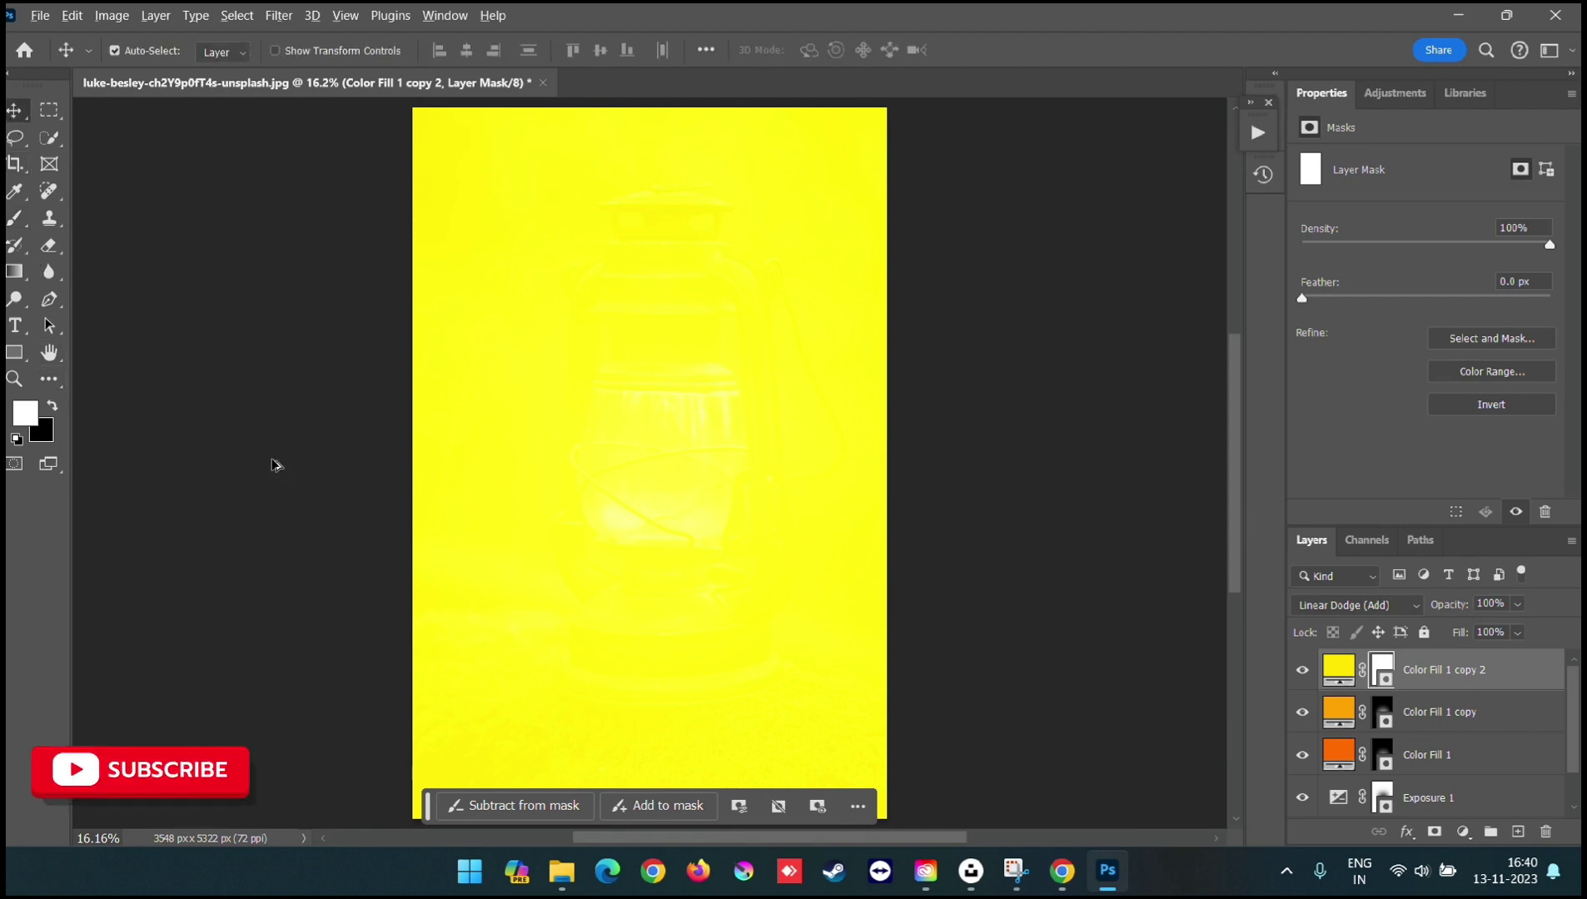
# Step: Invert the Color Fill 1 copy 2 mask and paint white at 32% flow over the glass
pyautogui.hotkey('ctrl', 'i')
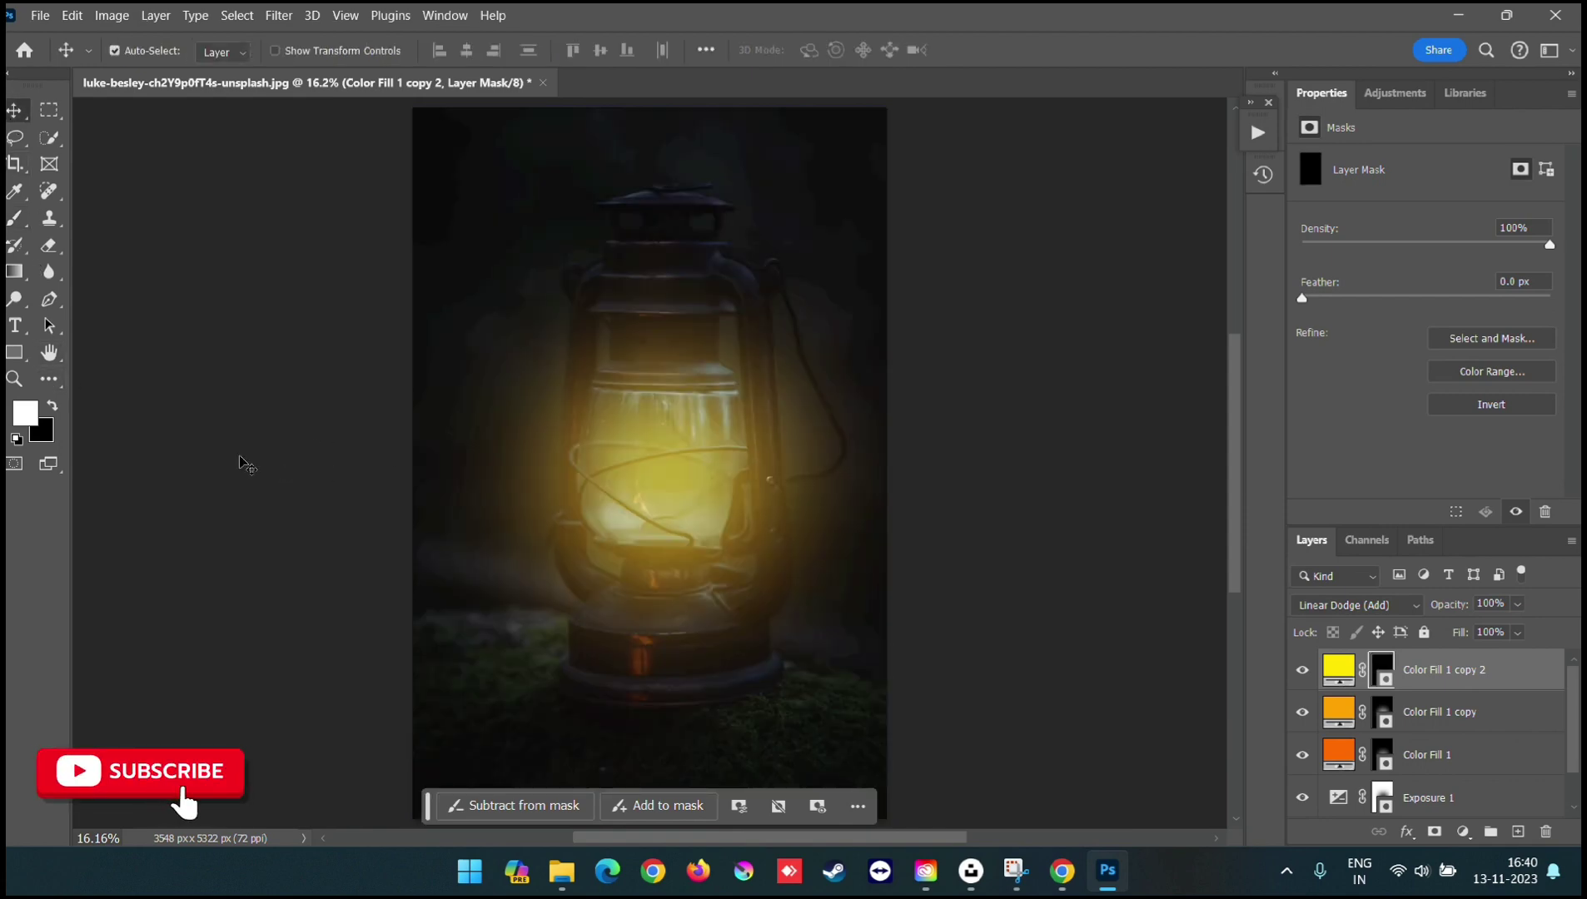
pyautogui.rightClick(14, 218)
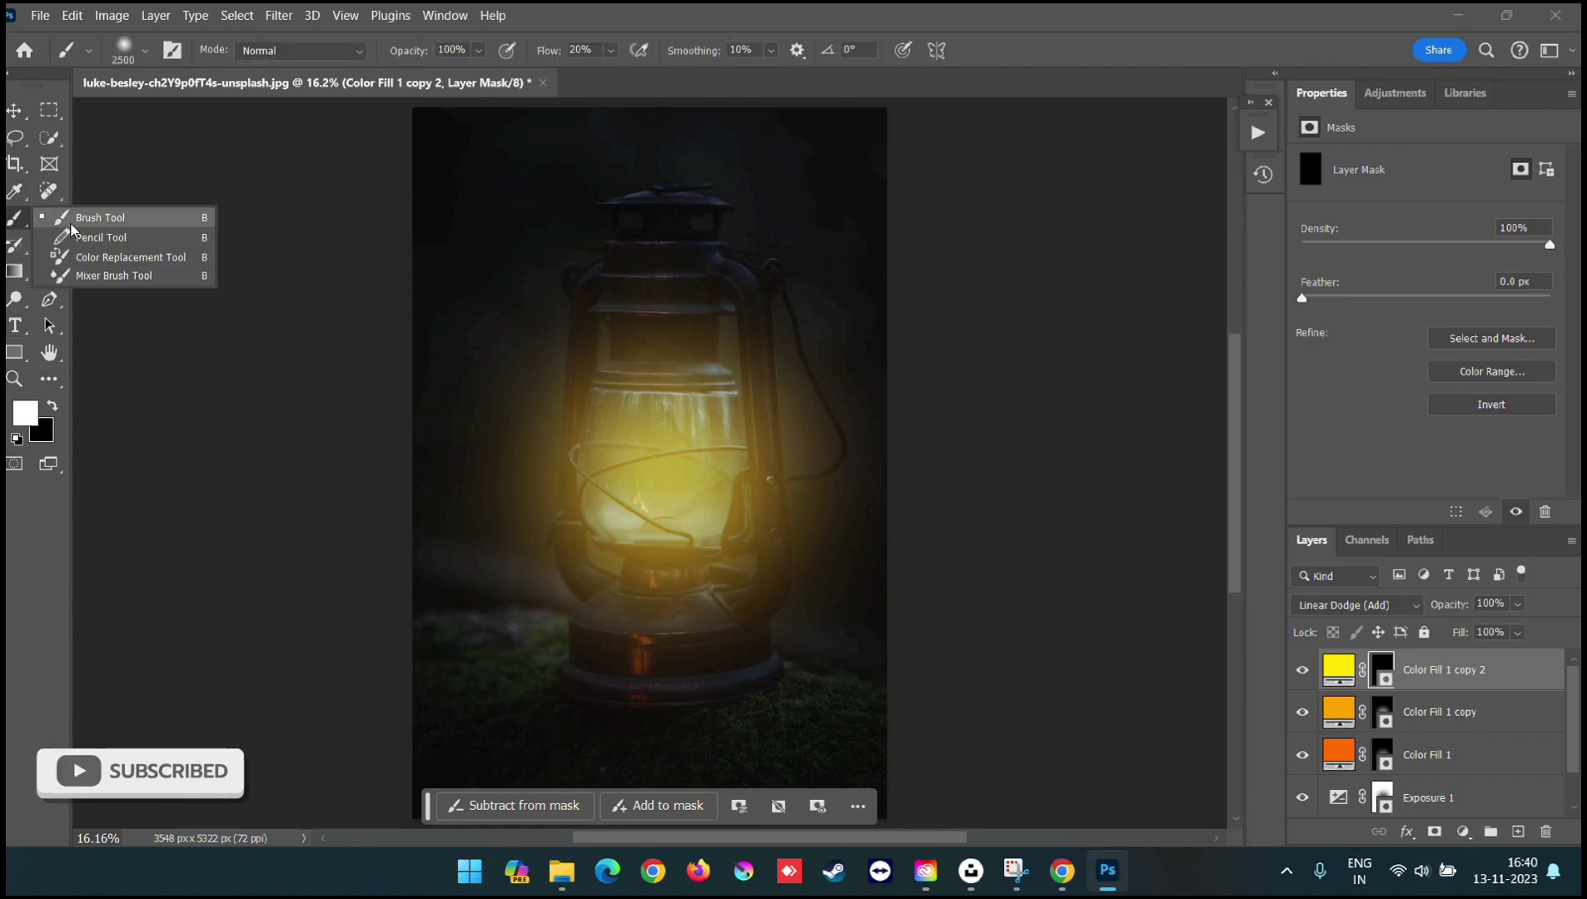
pyautogui.click(67, 214)
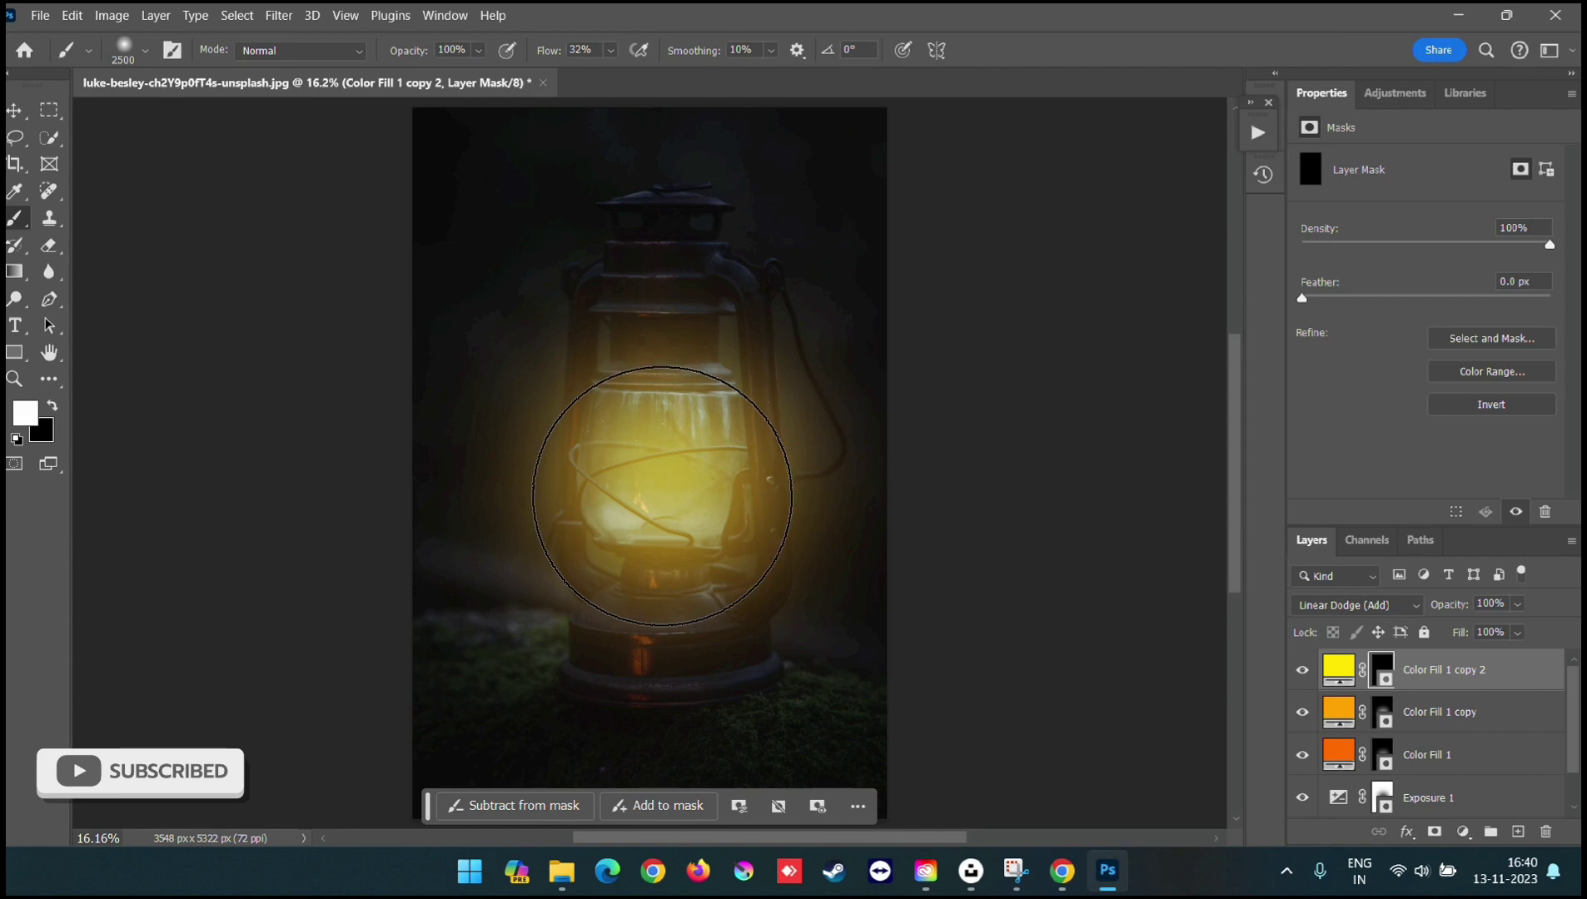
pyautogui.click(663, 497)
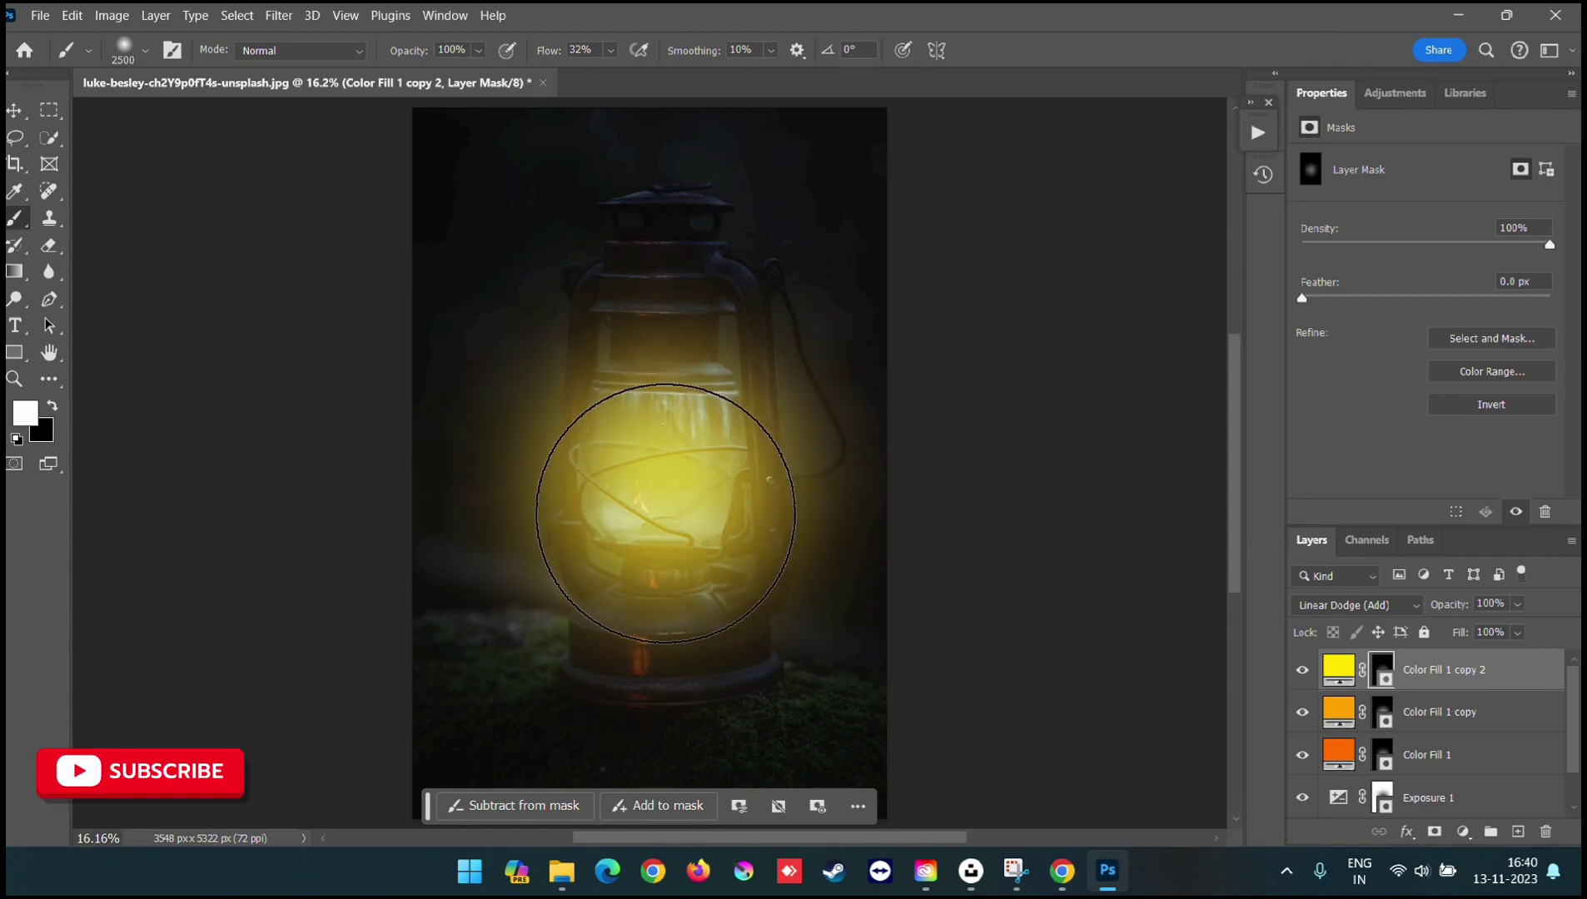
pyautogui.click(666, 514)
pyautogui.click(658, 499)
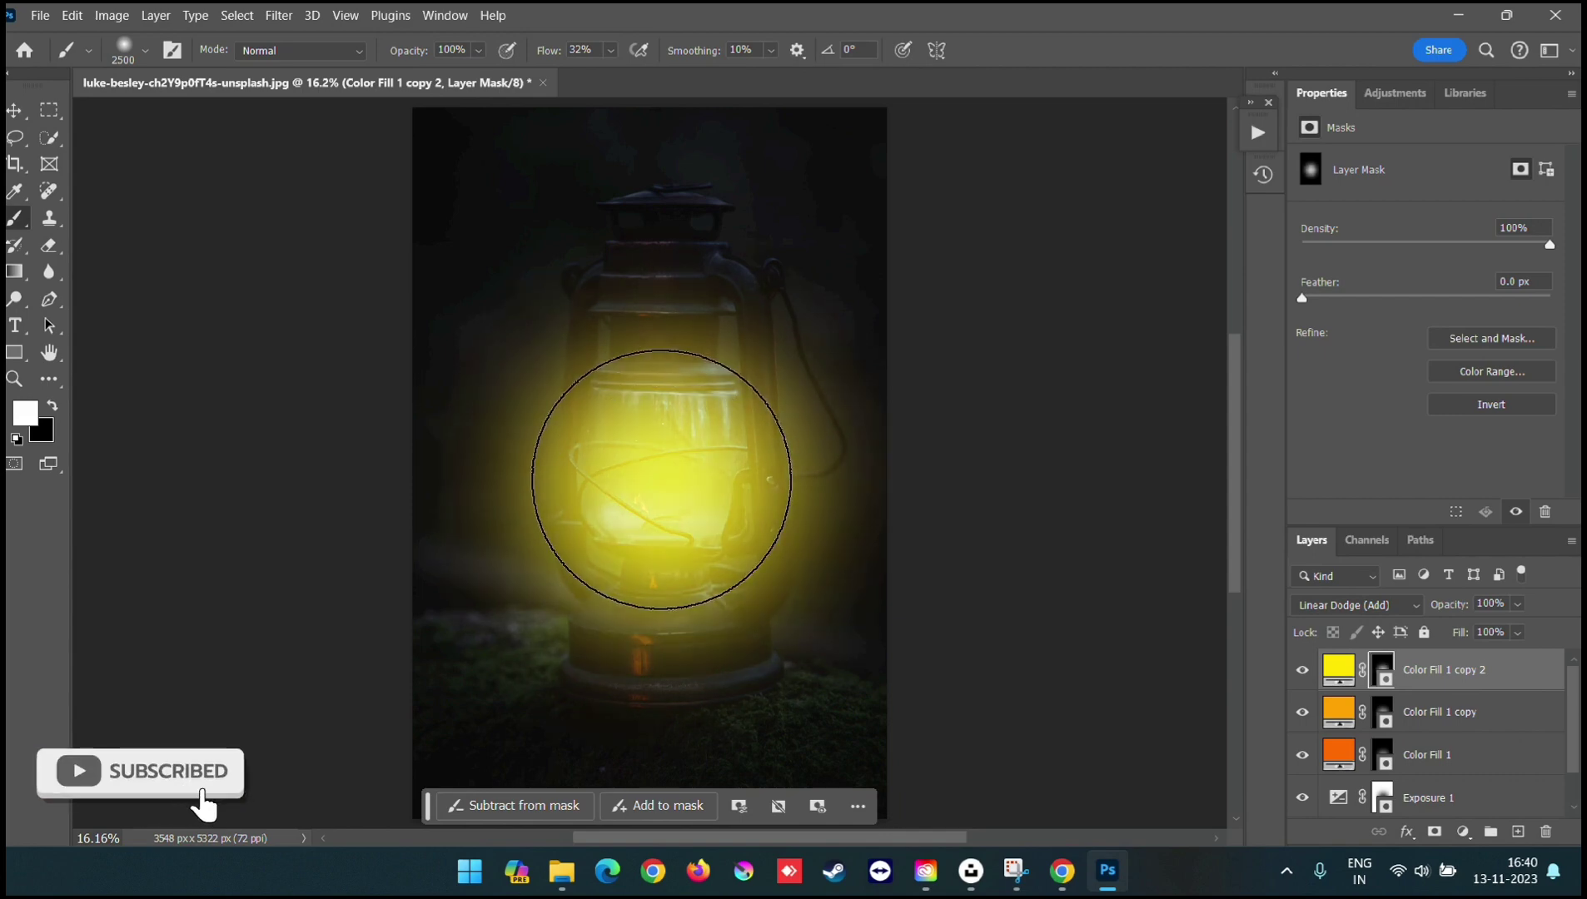
pyautogui.click(14, 114)
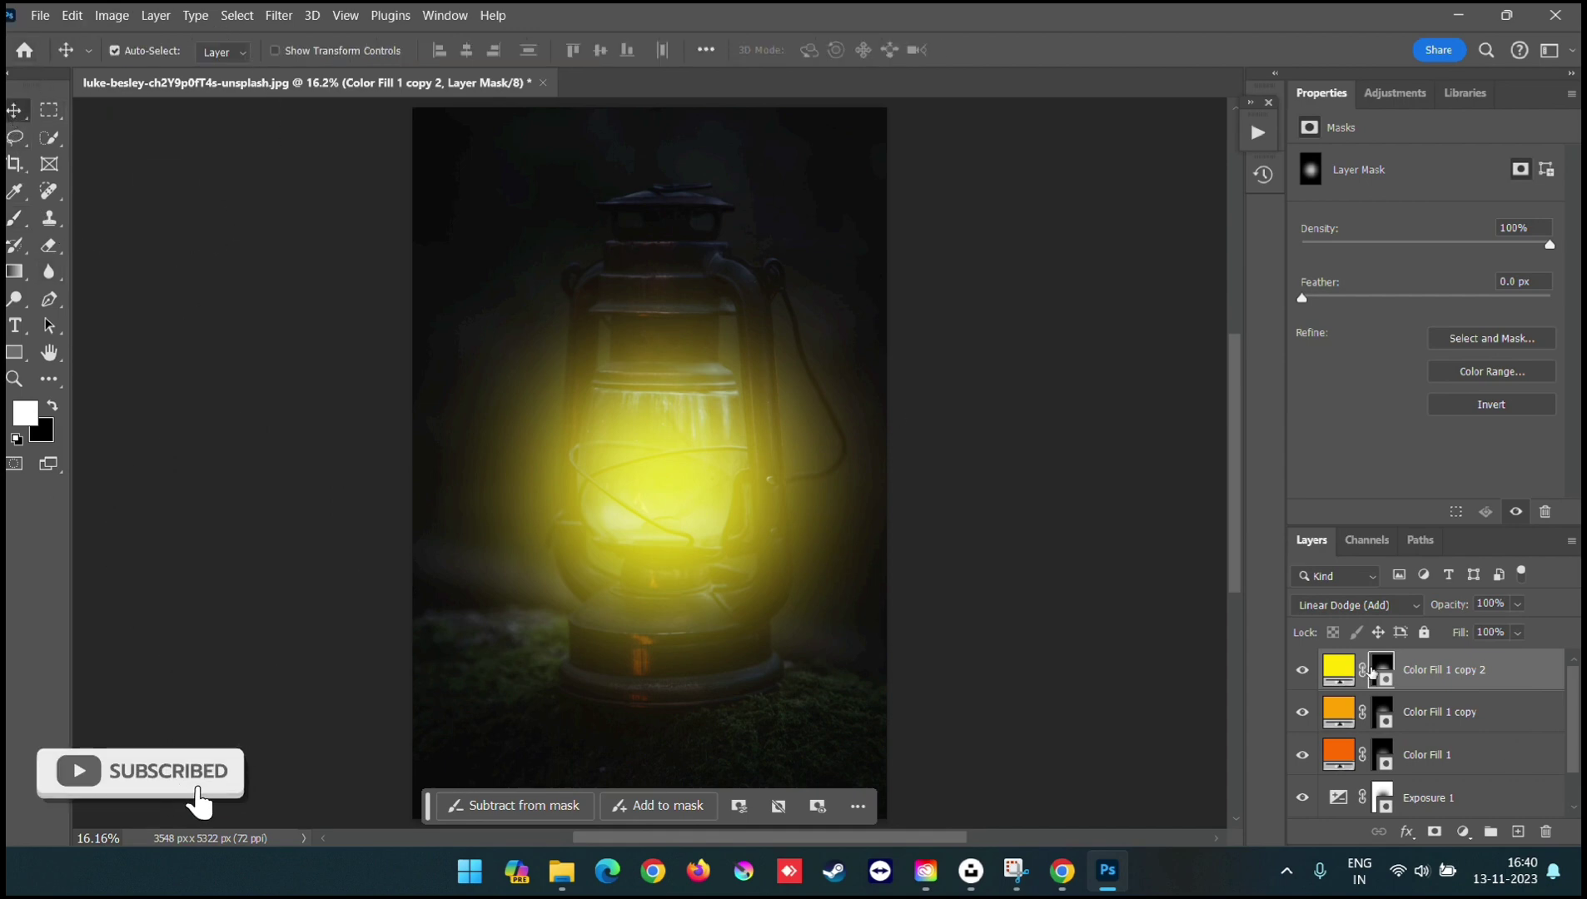
# Step: Group the three Color Fill layers into Group 1
pyautogui.keyDown('shift'); pyautogui.click(1473, 714); pyautogui.keyUp('shift')
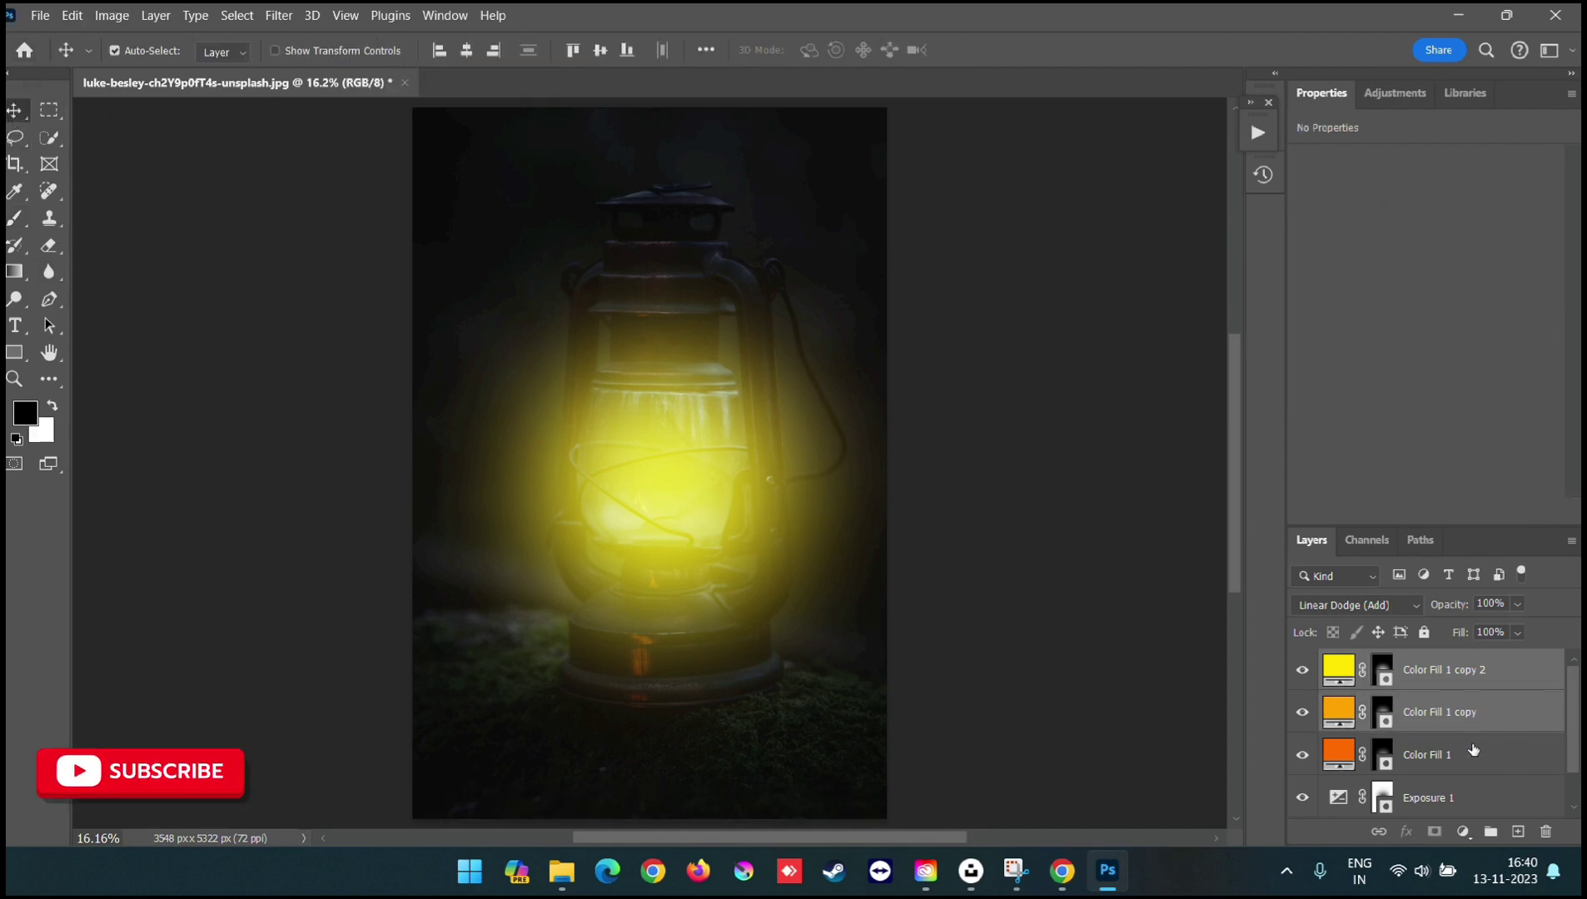
pyautogui.keyDown('shift'); pyautogui.click(1478, 755); pyautogui.keyUp('shift')
pyautogui.click(1491, 832)
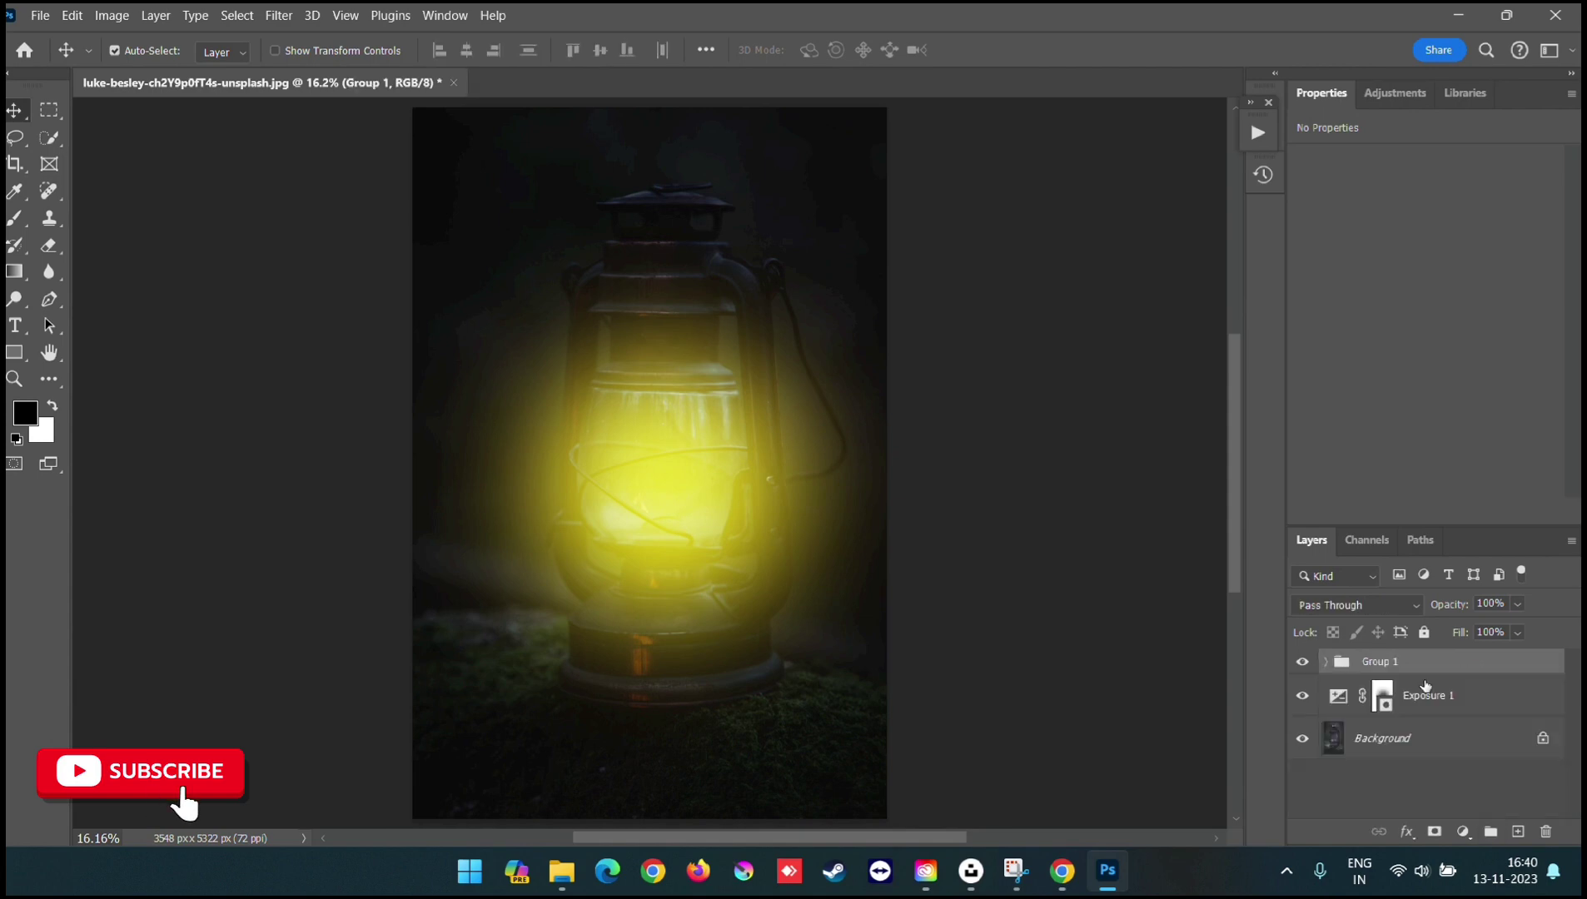
# Step: Duplicate Group 1 as Group 1 copy and lower its opacity to 16%
pyautogui.rightClick(1407, 659)
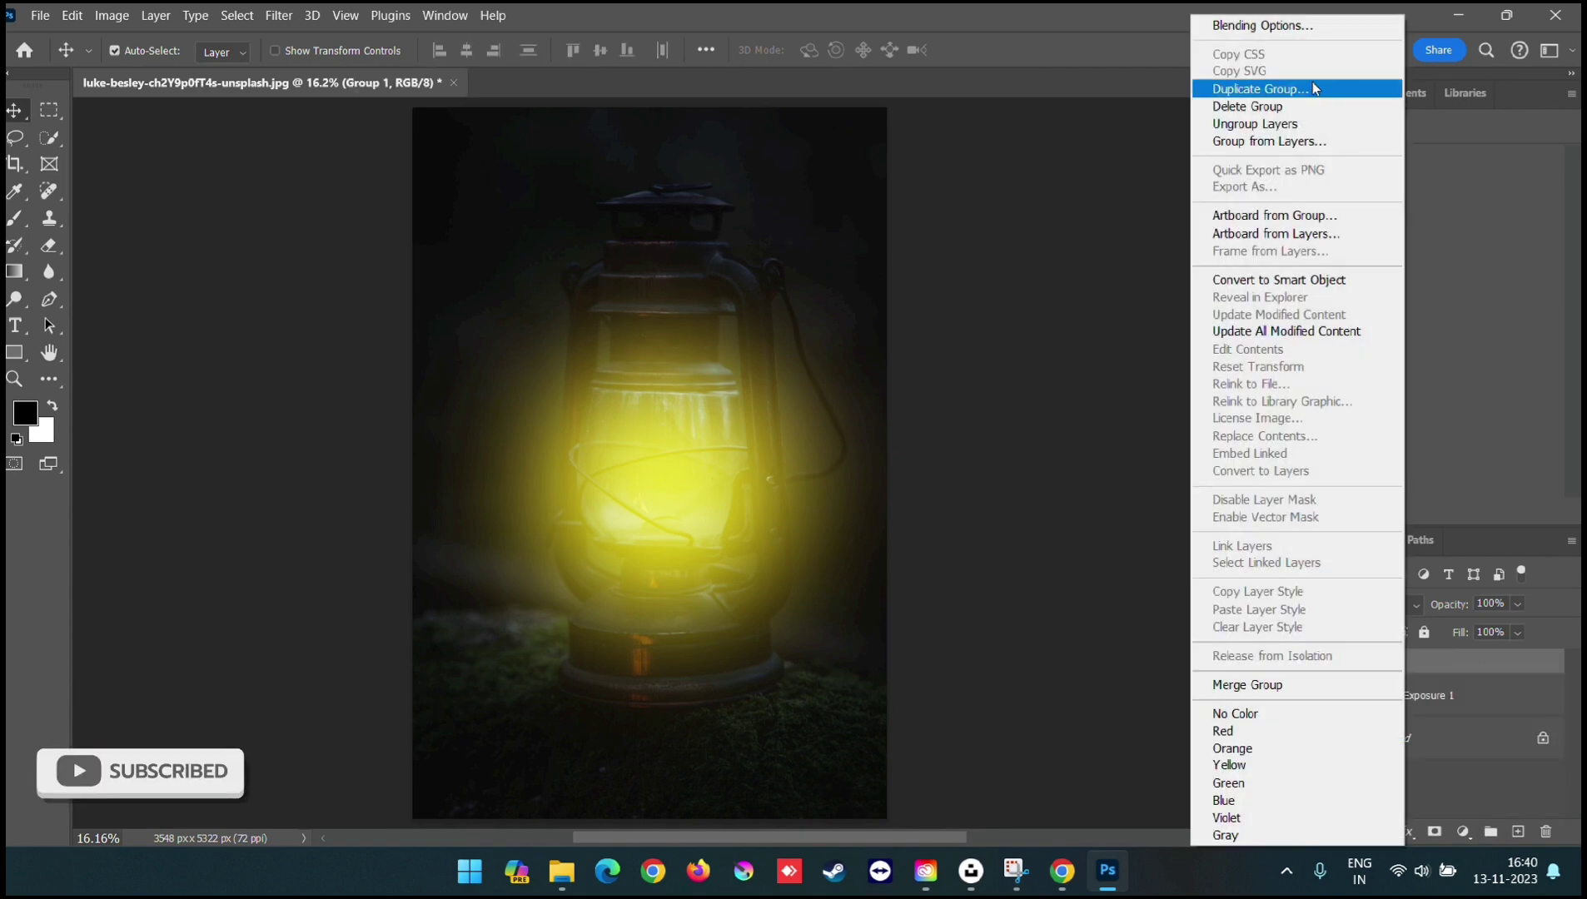
pyautogui.click(1313, 87)
pyautogui.click(947, 236)
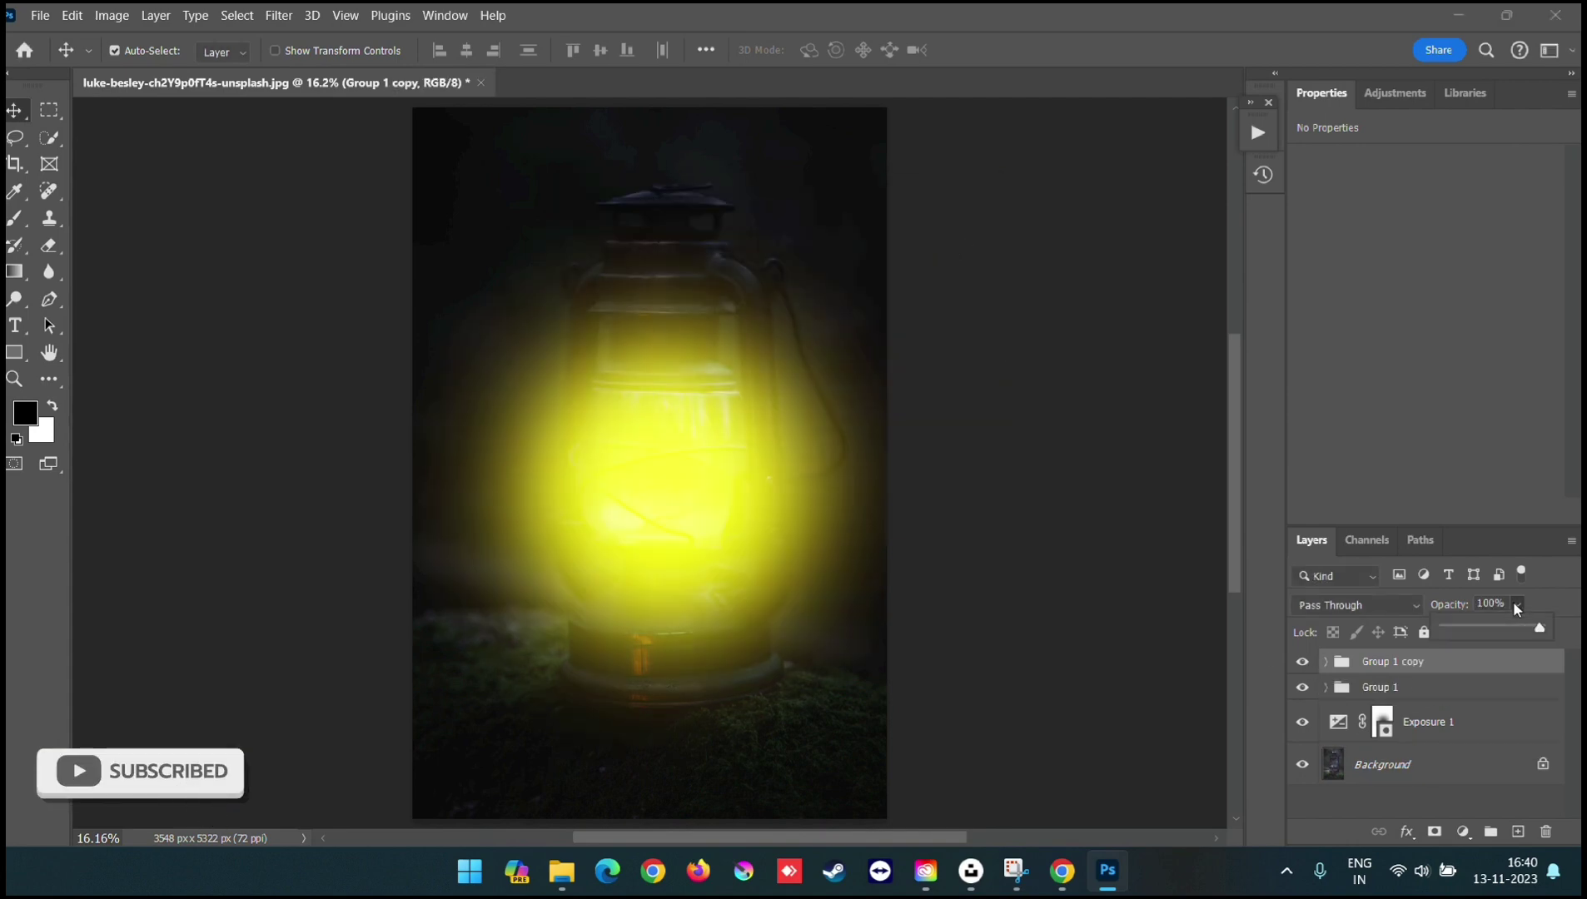
pyautogui.moveTo(1531, 633); pyautogui.dragTo(1462, 636)
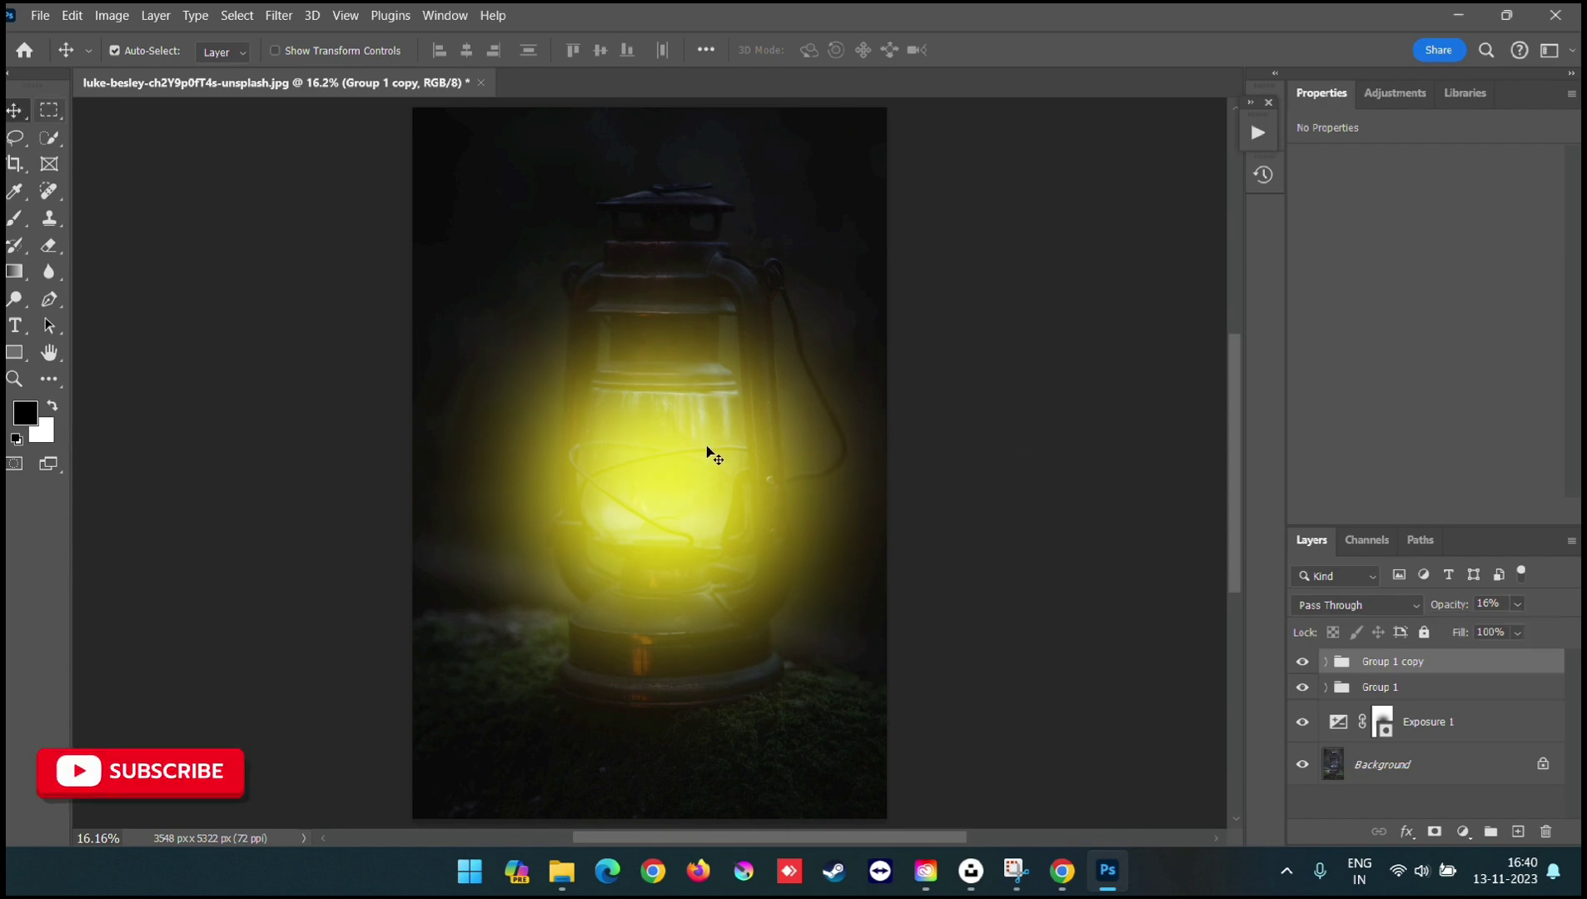